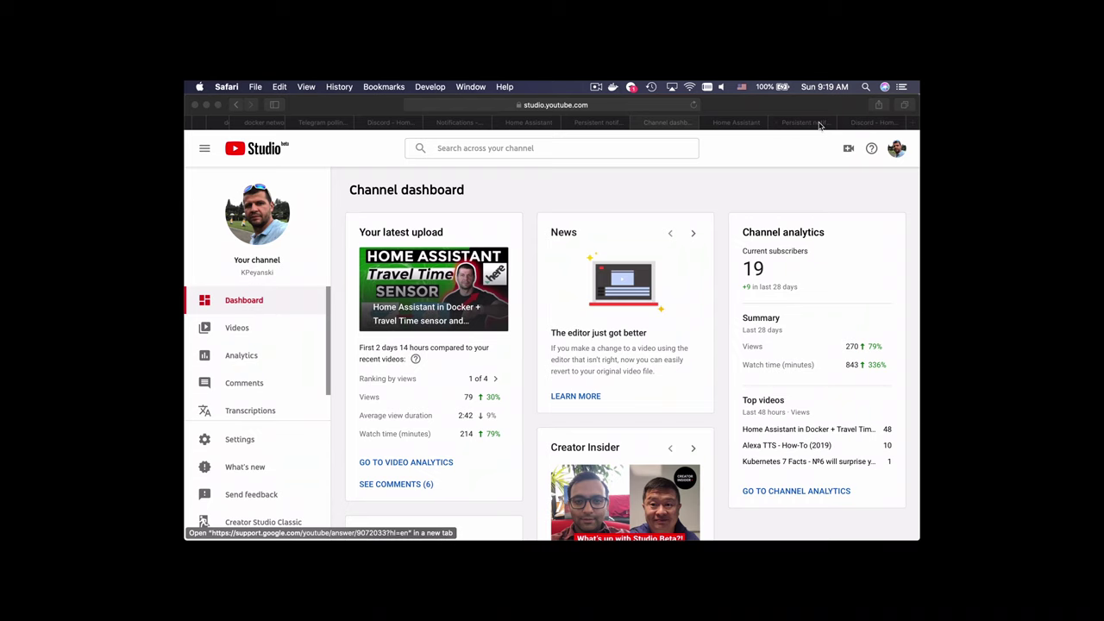
# Search the Home Assistant integrations docs for smtp and scroll to the Google Mail sample configuration.
pyautogui.click(820, 125)
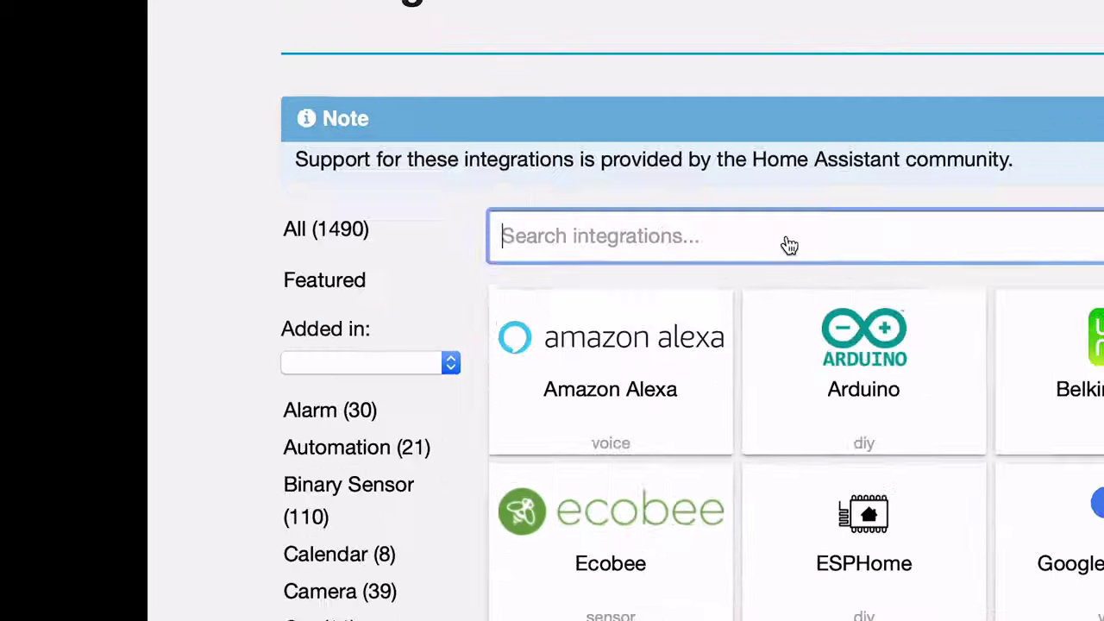
pyautogui.write('smtp')
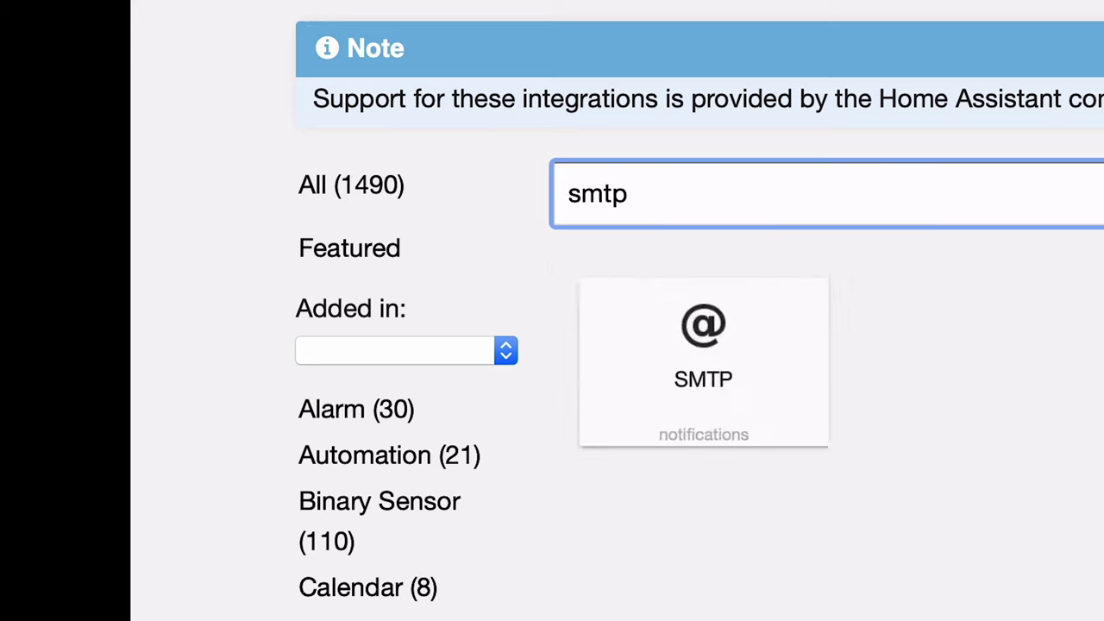
pyautogui.click(694, 395)
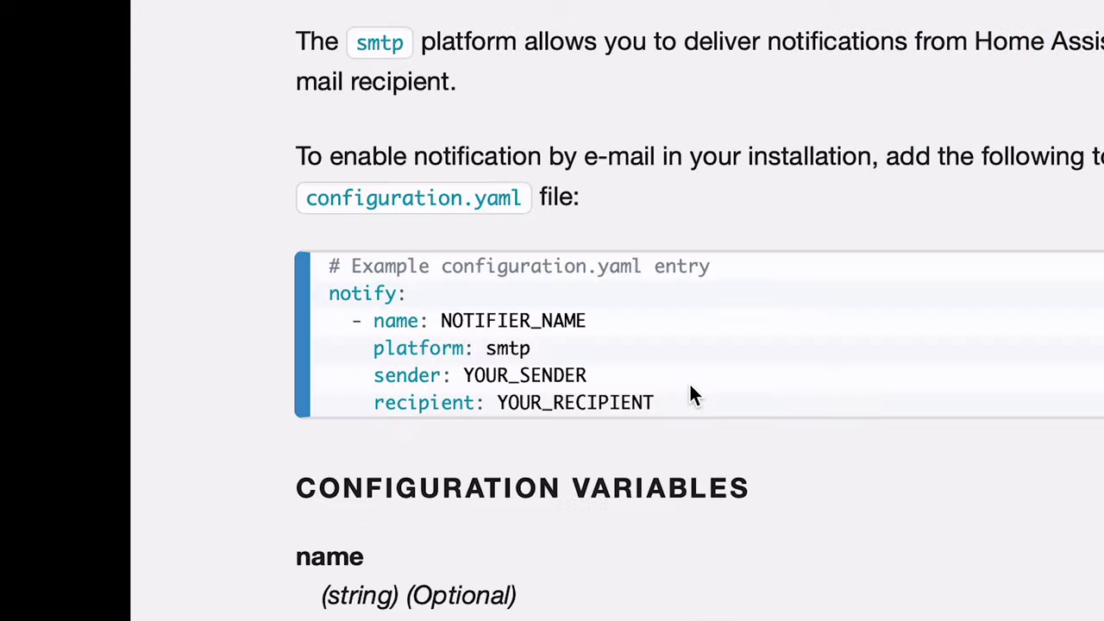
pyautogui.scroll(-3, 409, 405)
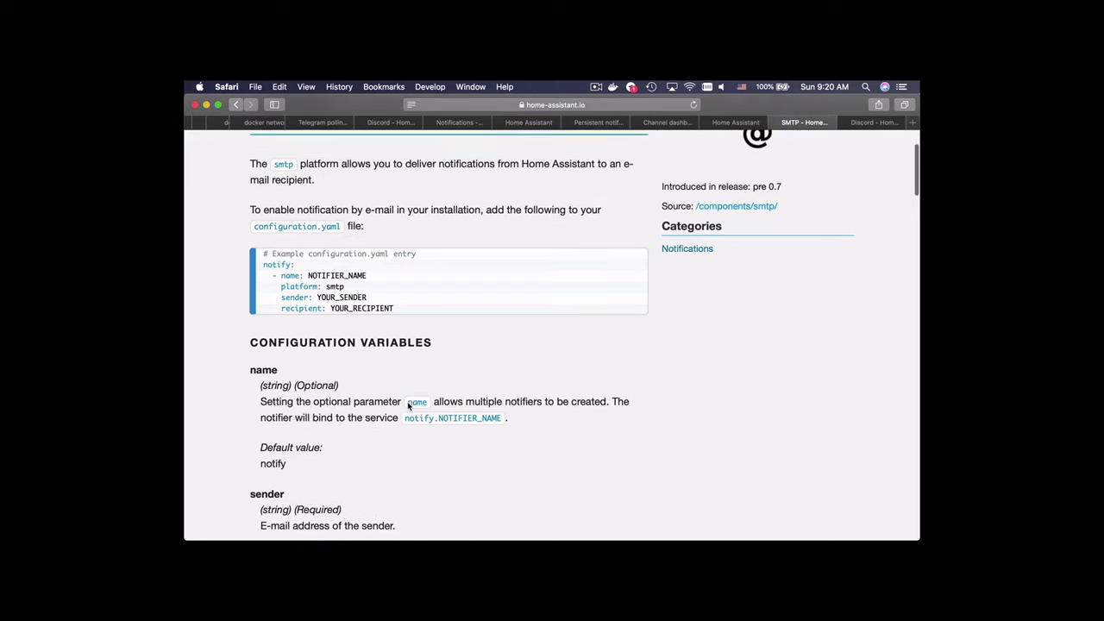
pyautogui.scroll(-5, 409, 405)
pyautogui.scroll(-2, 408, 406)
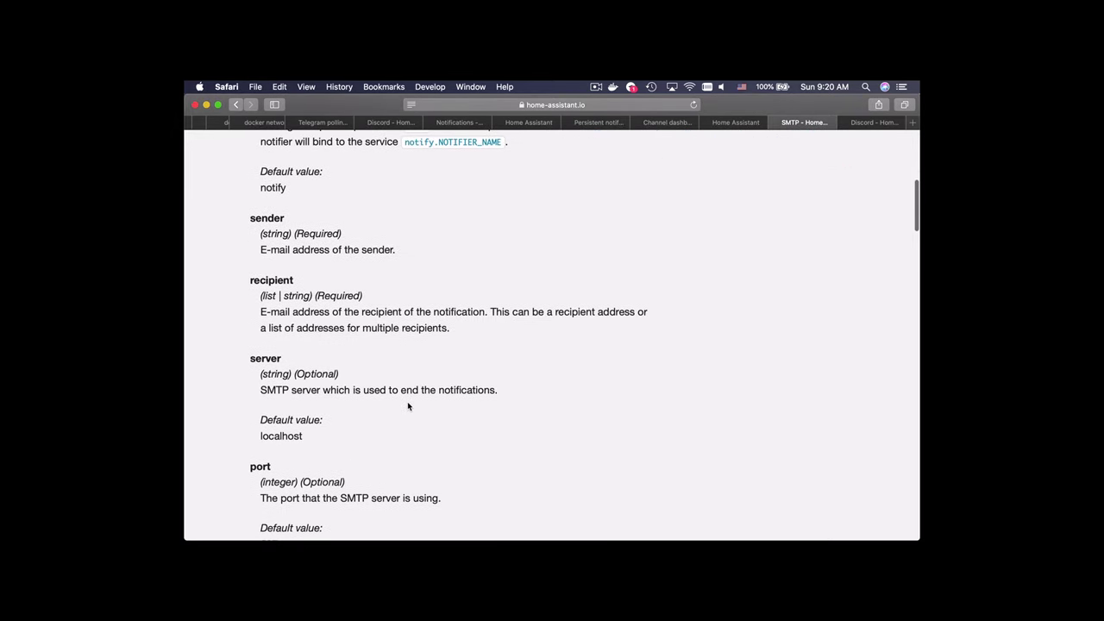
pyautogui.scroll(-5, 408, 406)
pyautogui.scroll(-6, 408, 407)
pyautogui.scroll(-6, 408, 406)
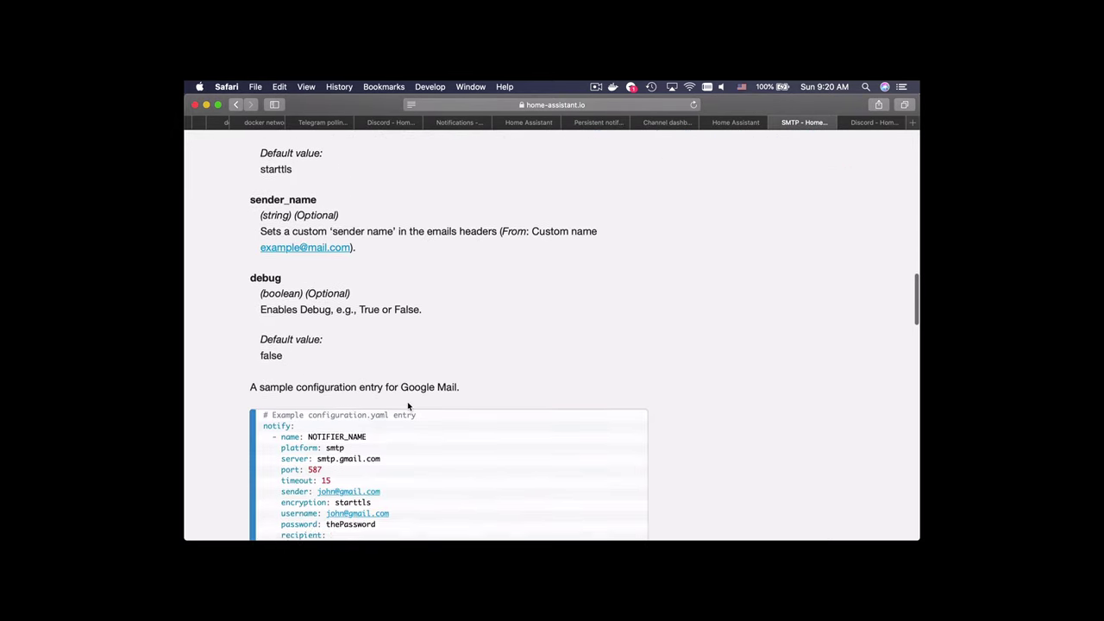
pyautogui.scroll(-3, 408, 406)
pyautogui.scroll(-4, 408, 407)
pyautogui.scroll(-1, 407, 406)
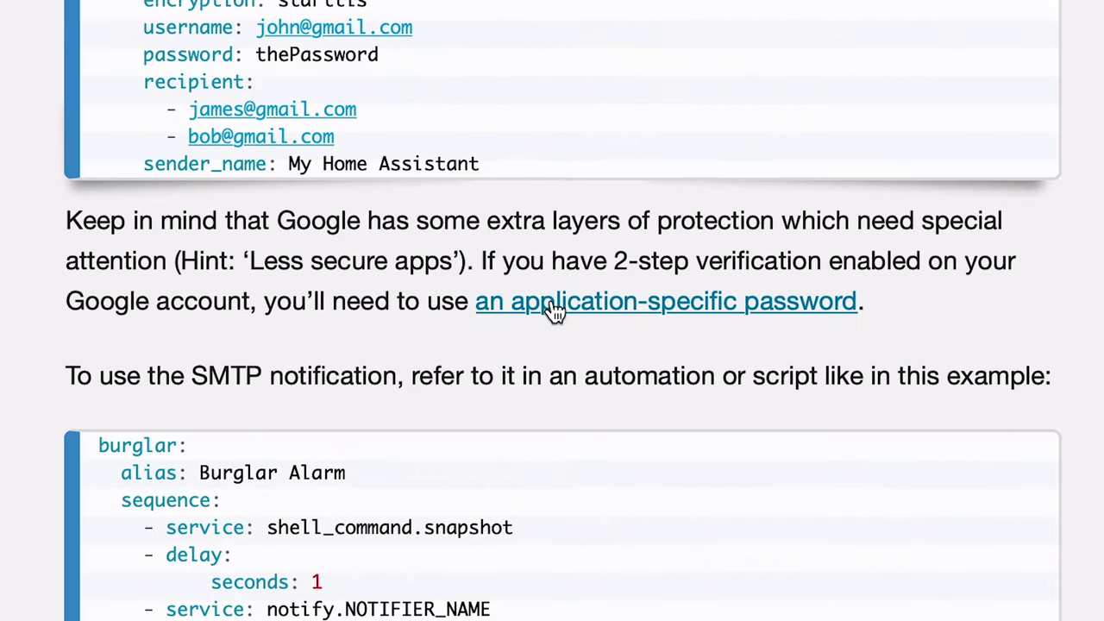
# Open the application-specific password help article in a new tab.
pyautogui.rightClick(552, 302)
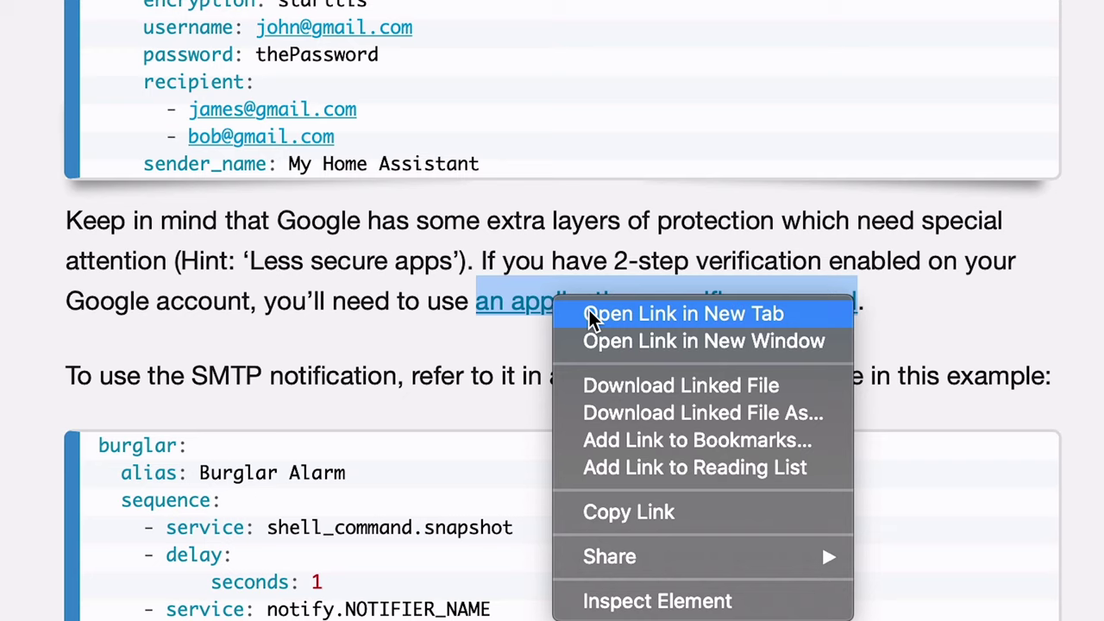
pyautogui.click(591, 316)
pyautogui.click(792, 122)
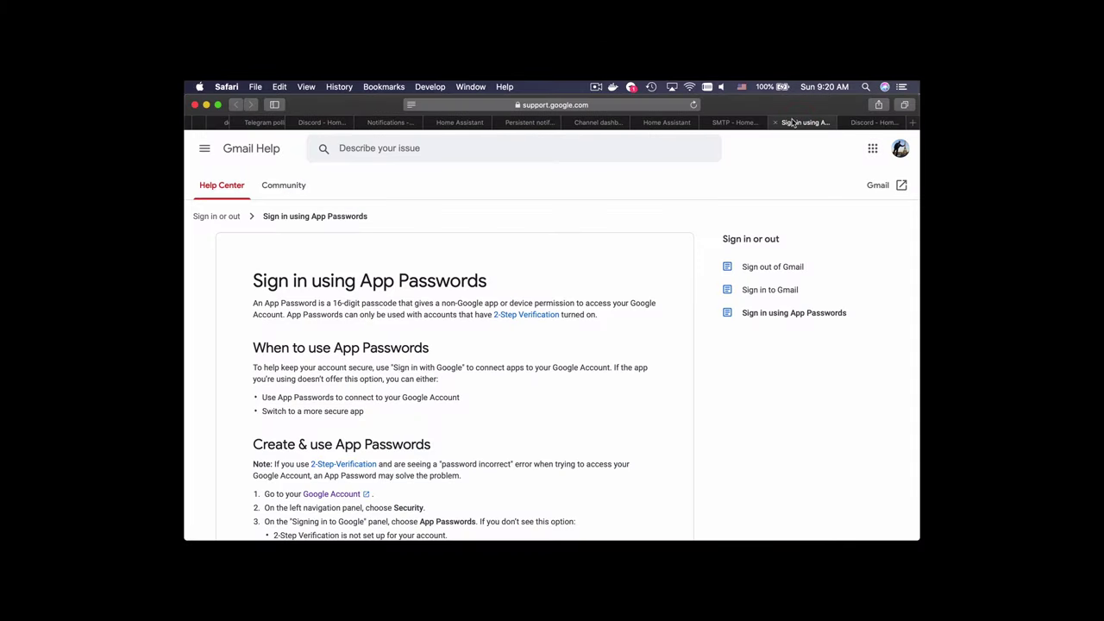
pyautogui.scroll(-1, 640, 355)
pyautogui.scroll(-2, 640, 354)
pyautogui.scroll(2, 640, 354)
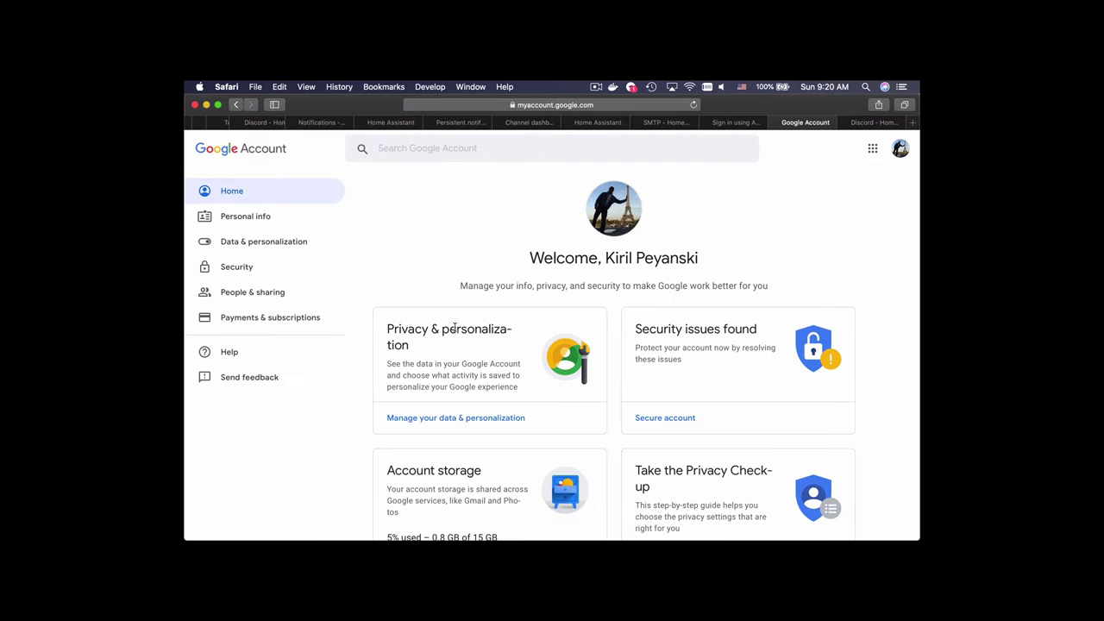
# Go to Google Account Security > App passwords and re-verify with the saved account password.
pyautogui.click(250, 267)
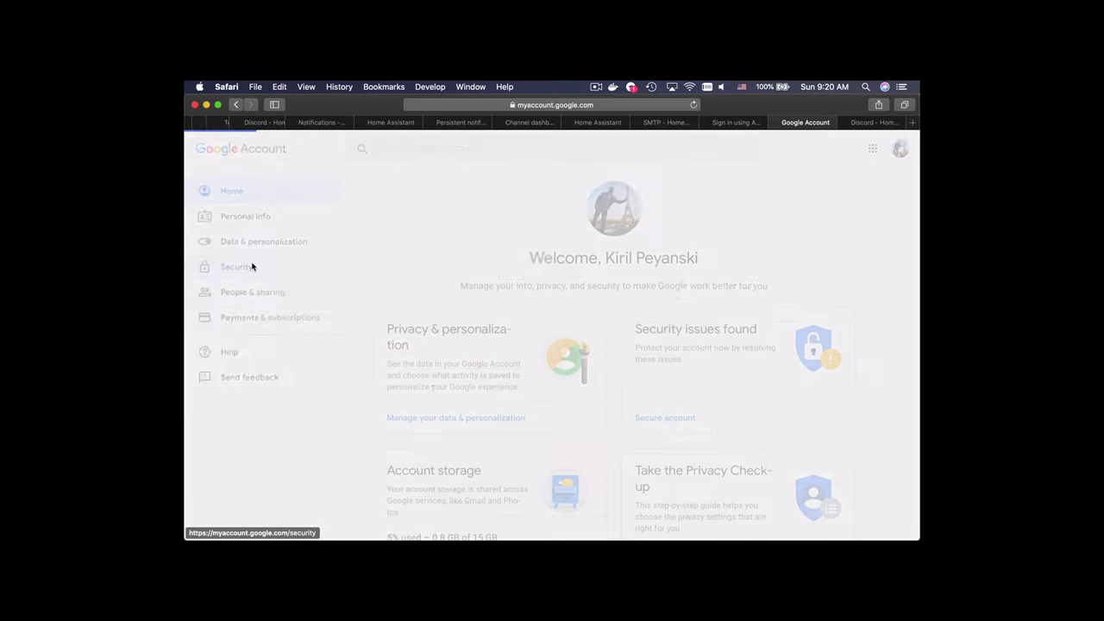
pyautogui.scroll(-3, 451, 367)
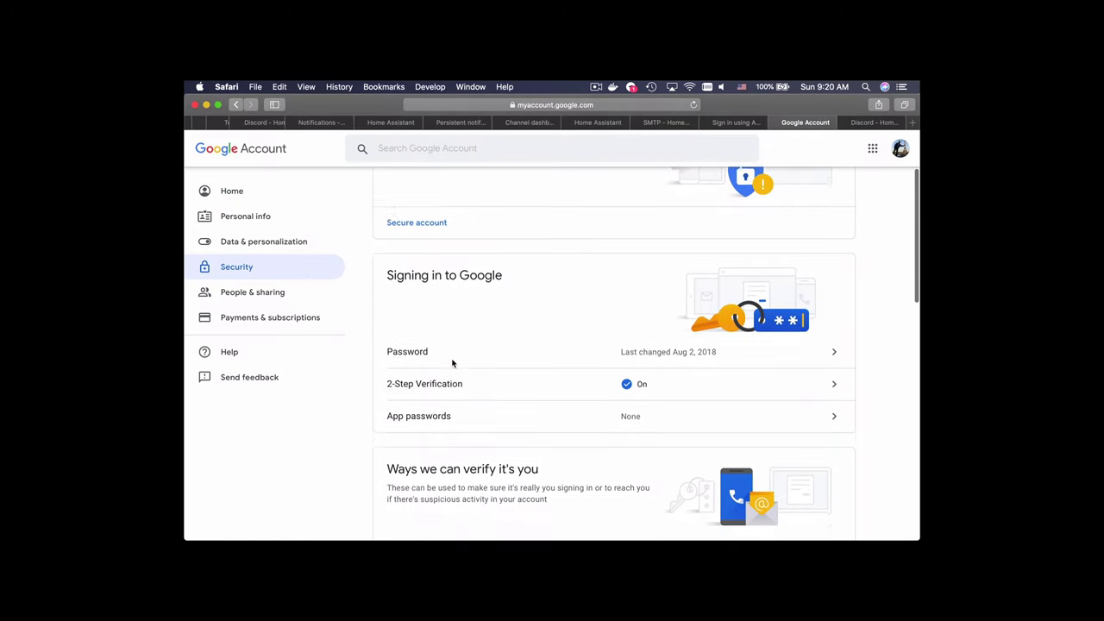
pyautogui.click(495, 418)
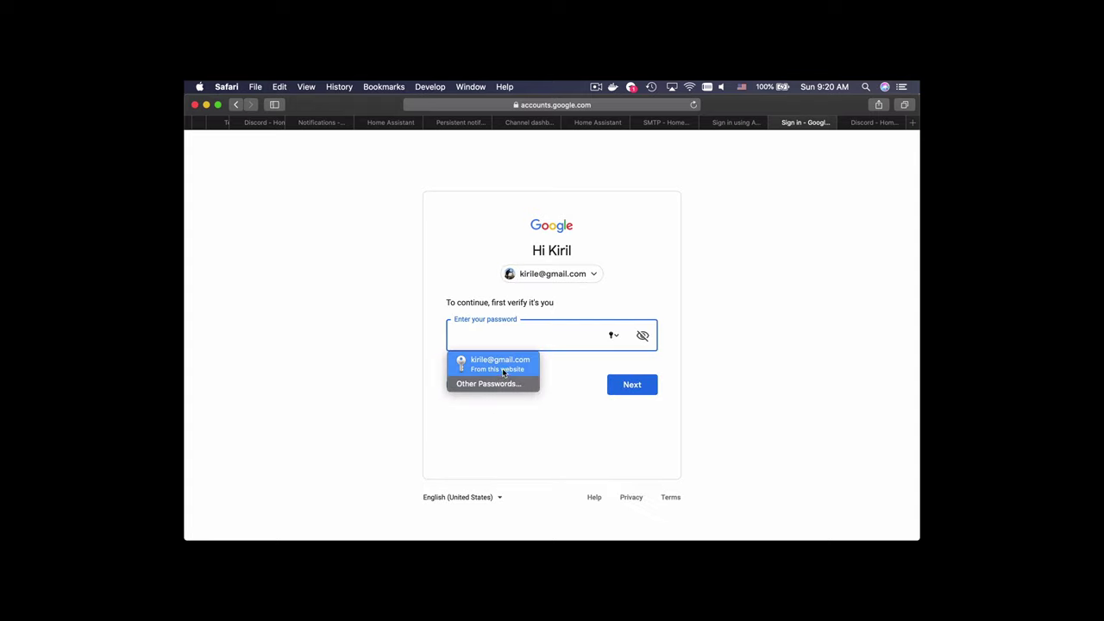
pyautogui.click(504, 369)
pyautogui.click(627, 388)
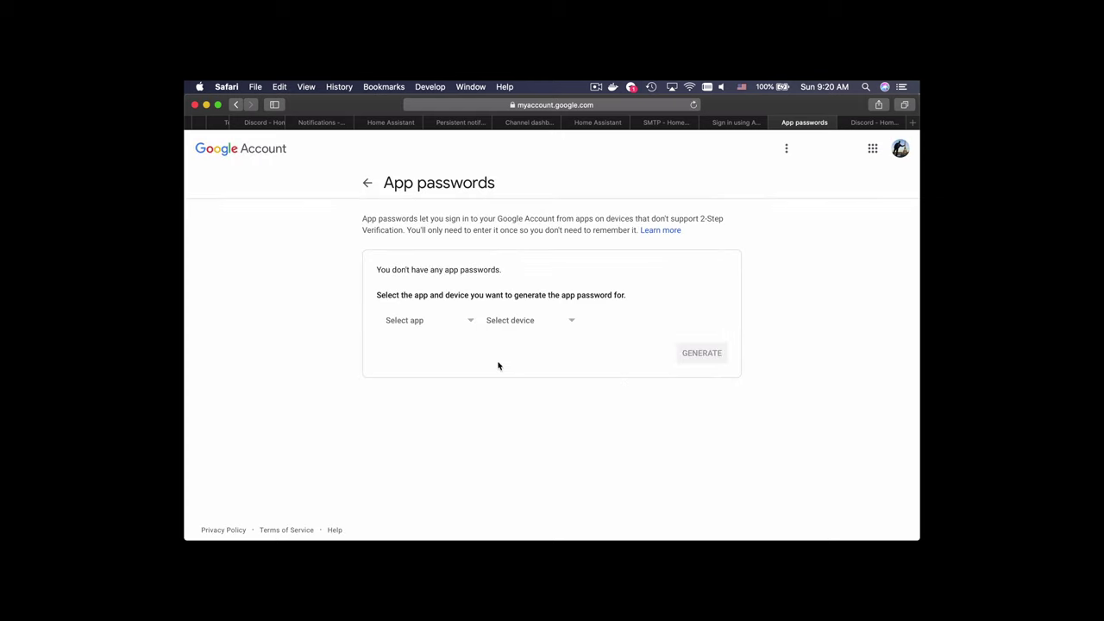
# Generate an app password for Mail on Mac, select the generated password, and close the dialog.
pyautogui.click(471, 317)
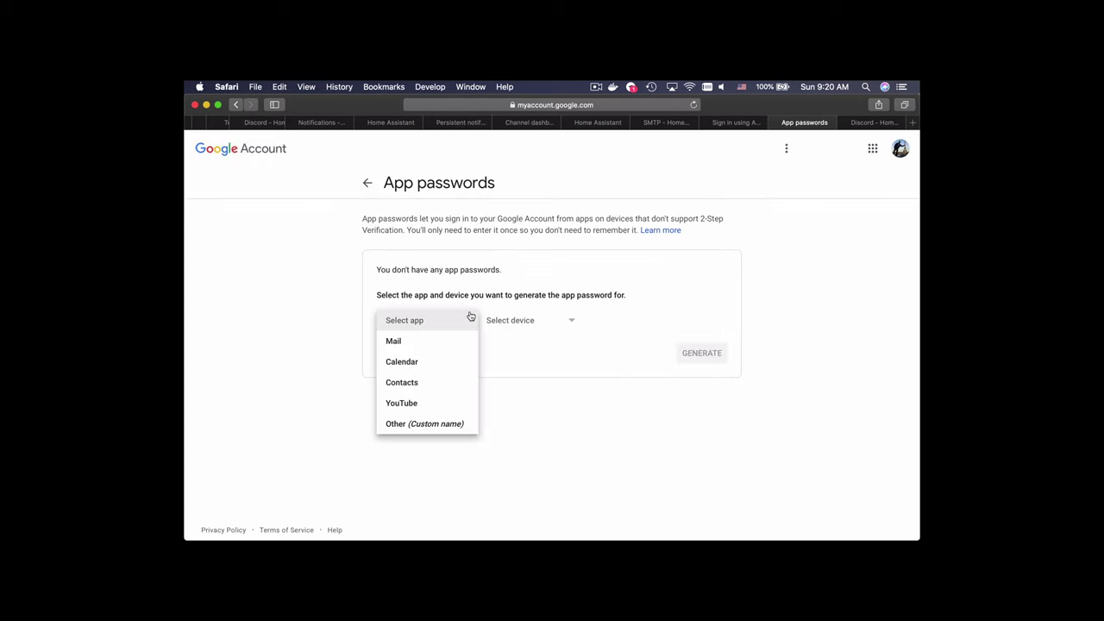
pyautogui.click(459, 344)
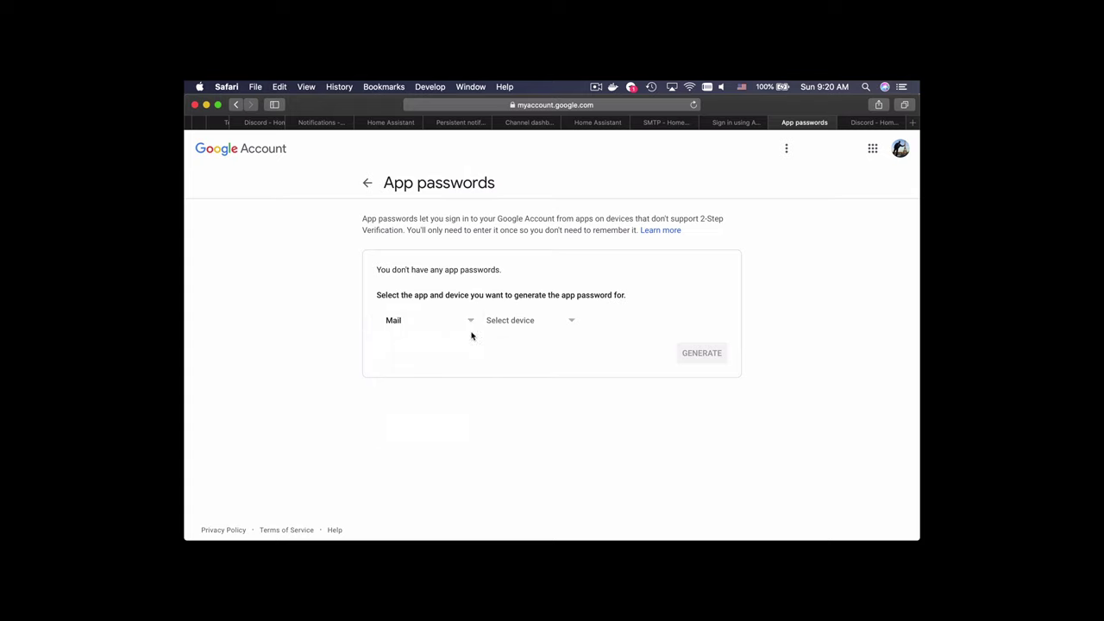
pyautogui.click(523, 323)
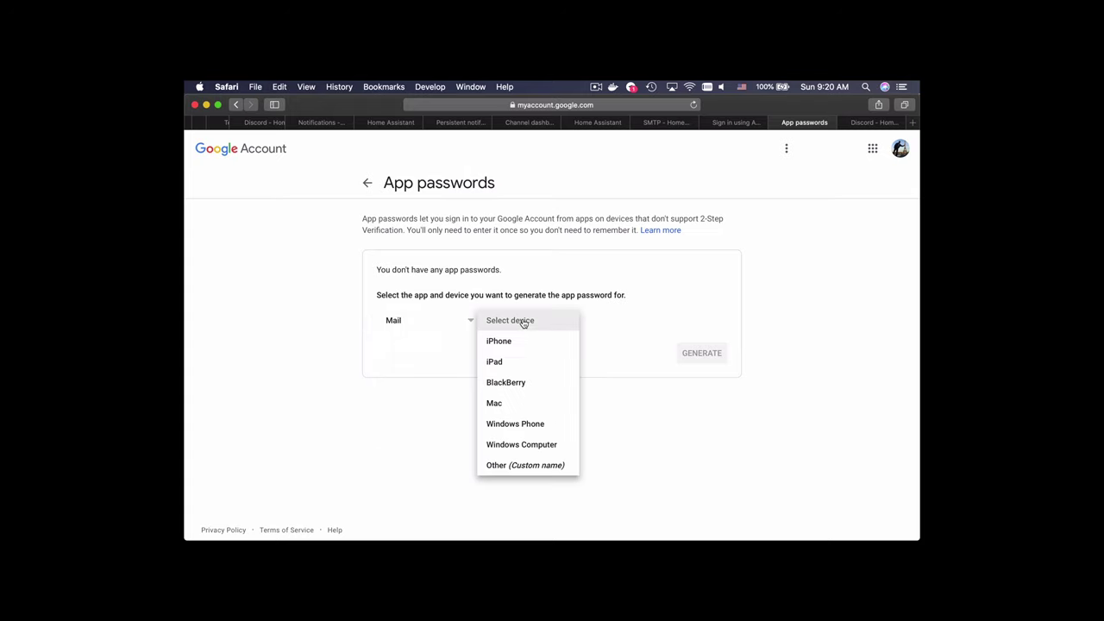
pyautogui.click(516, 404)
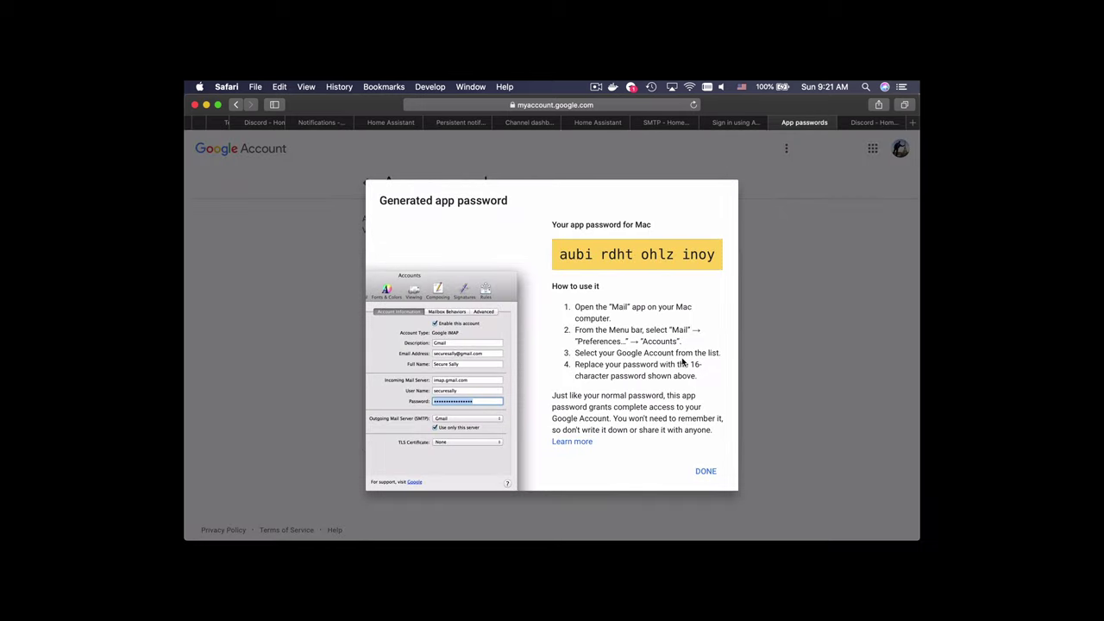
pyautogui.tripleClick(669, 256)
pyautogui.tripleClick(668, 256)
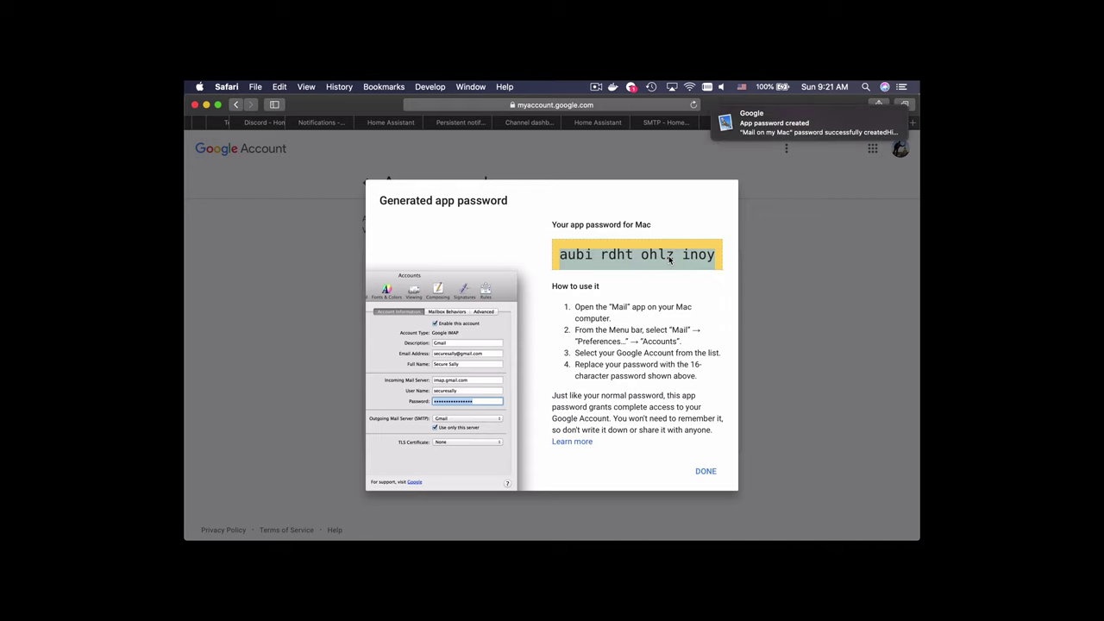
pyautogui.click(703, 471)
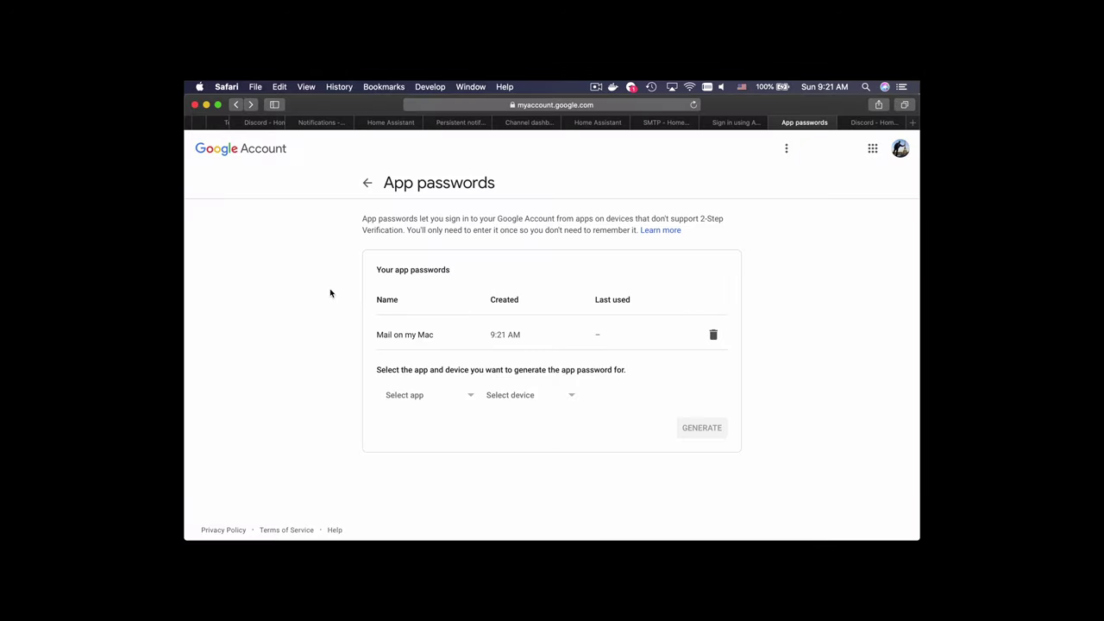
# Return to the SMTP documentation page and copy the Google Mail sample configuration block.
pyautogui.click(739, 122)
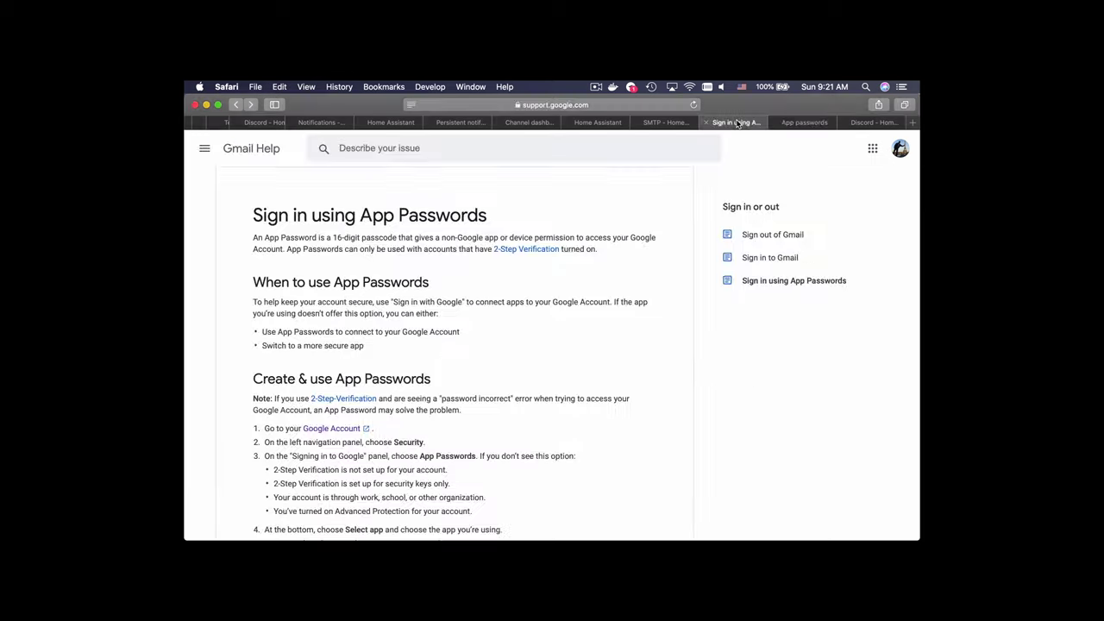
pyautogui.click(681, 122)
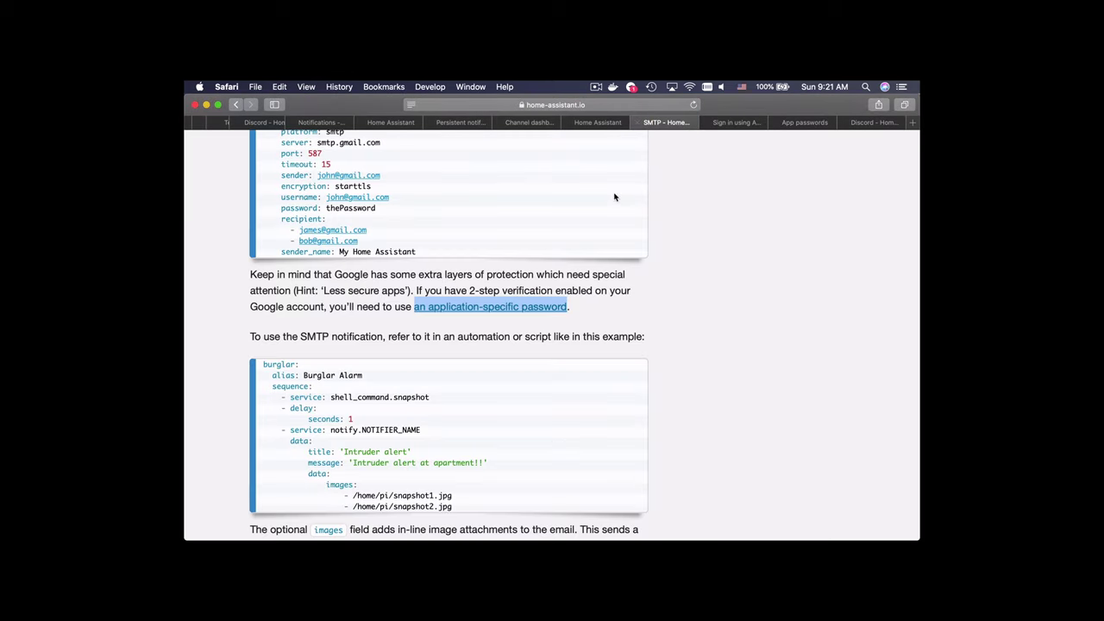
pyautogui.scroll(3, 589, 327)
pyautogui.scroll(2, 595, 298)
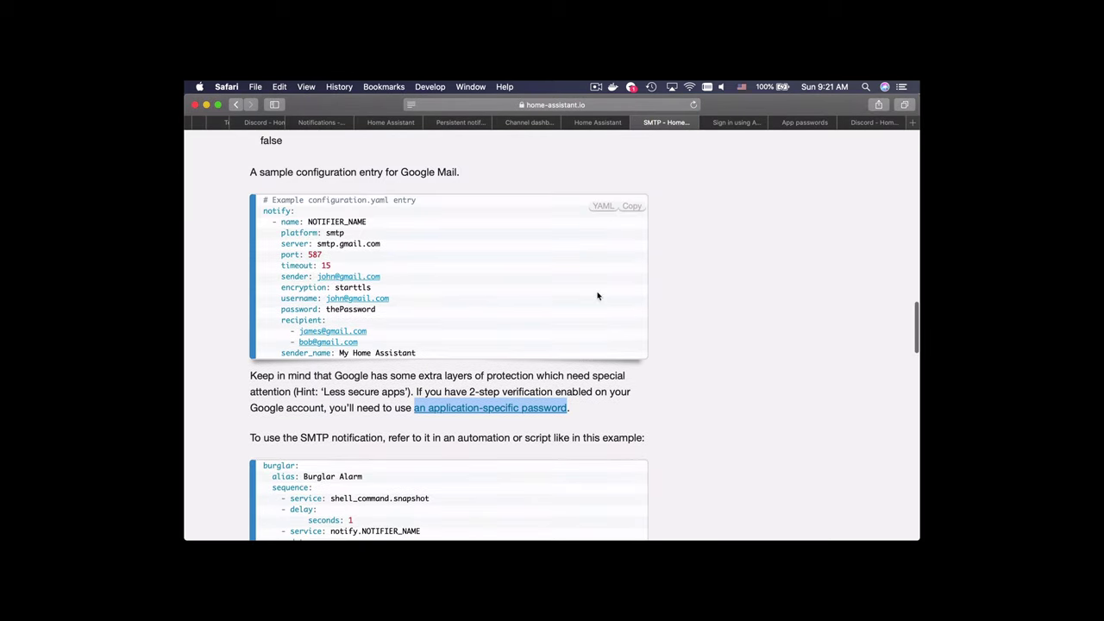
pyautogui.click(633, 208)
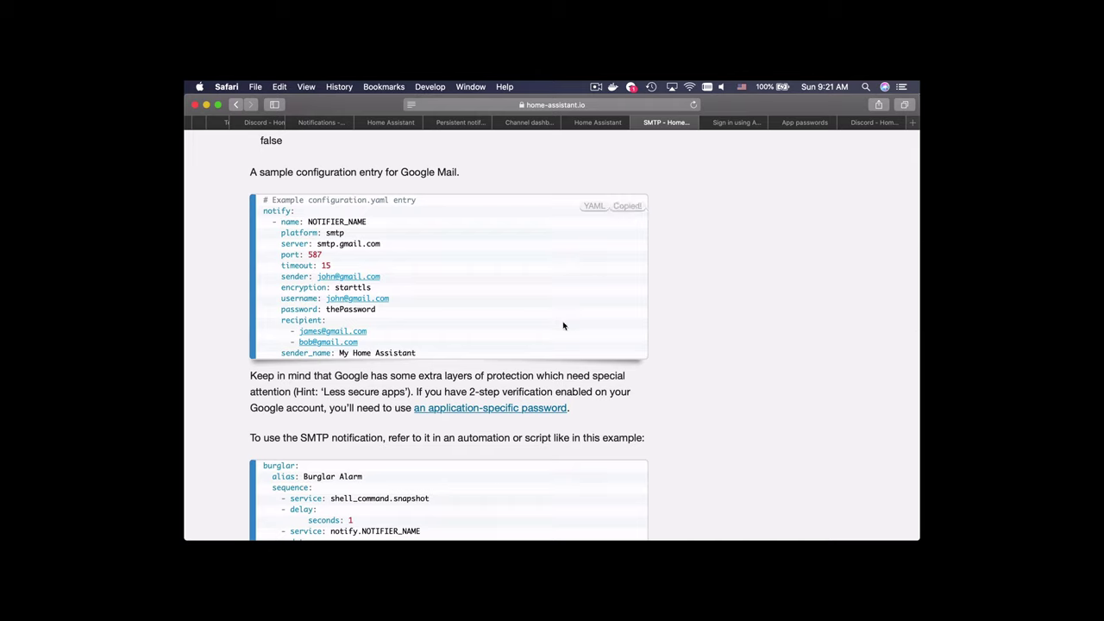
pyautogui.moveTo(221, 509)
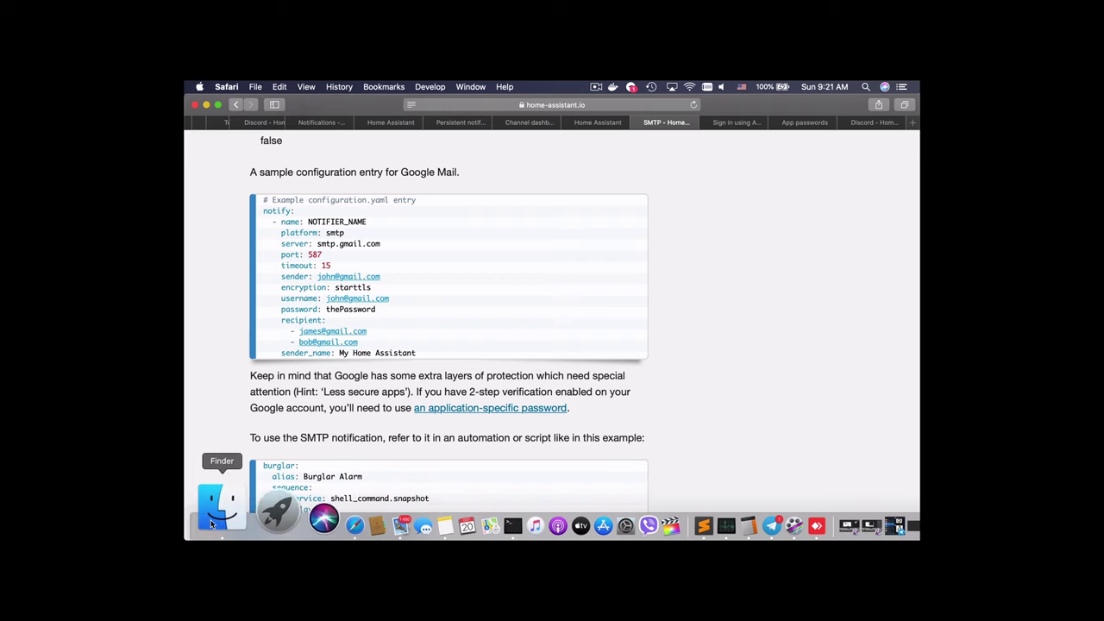
# Open configuration.yaml and paste the SMTP notifier after the Telegram entry, removing the duplicate comment and notify: lines.
pyautogui.click(212, 521)
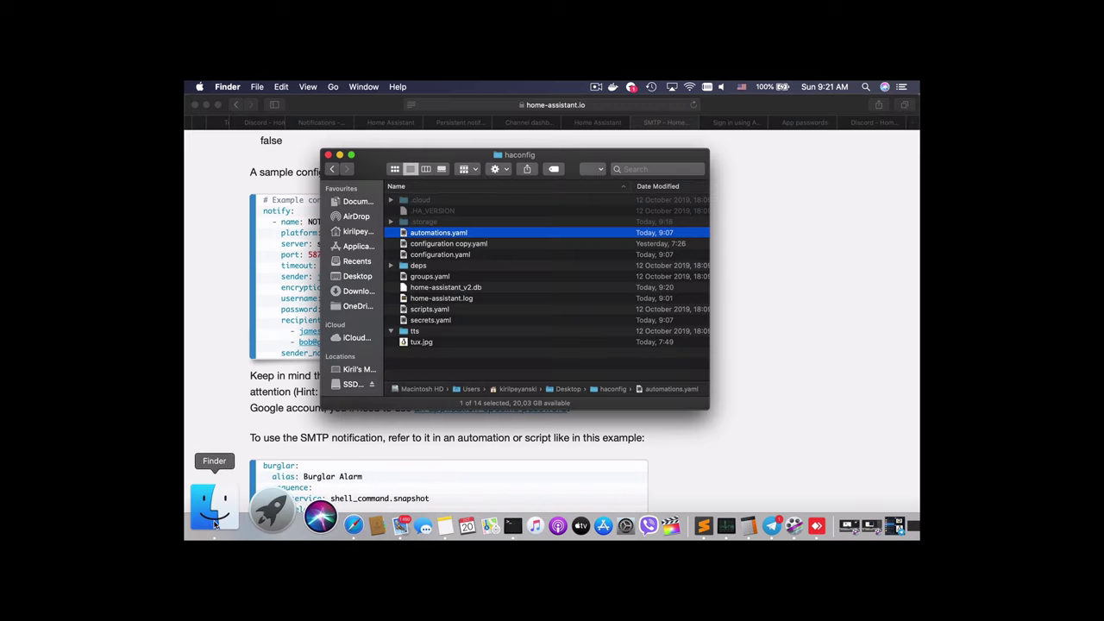
pyautogui.doubleClick(441, 256)
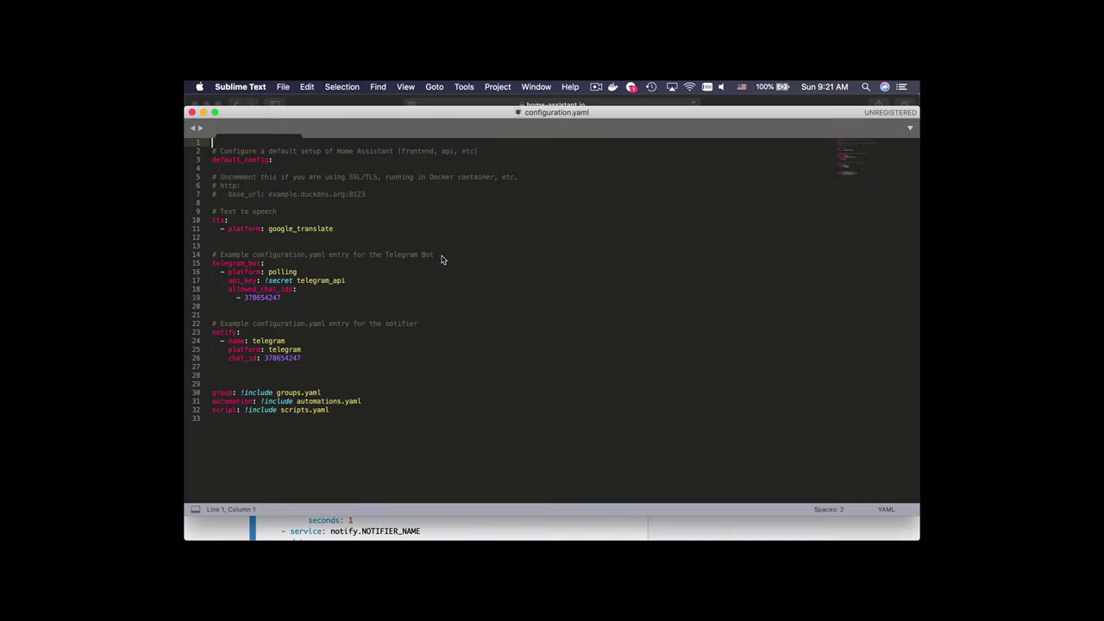
pyautogui.click(380, 360)
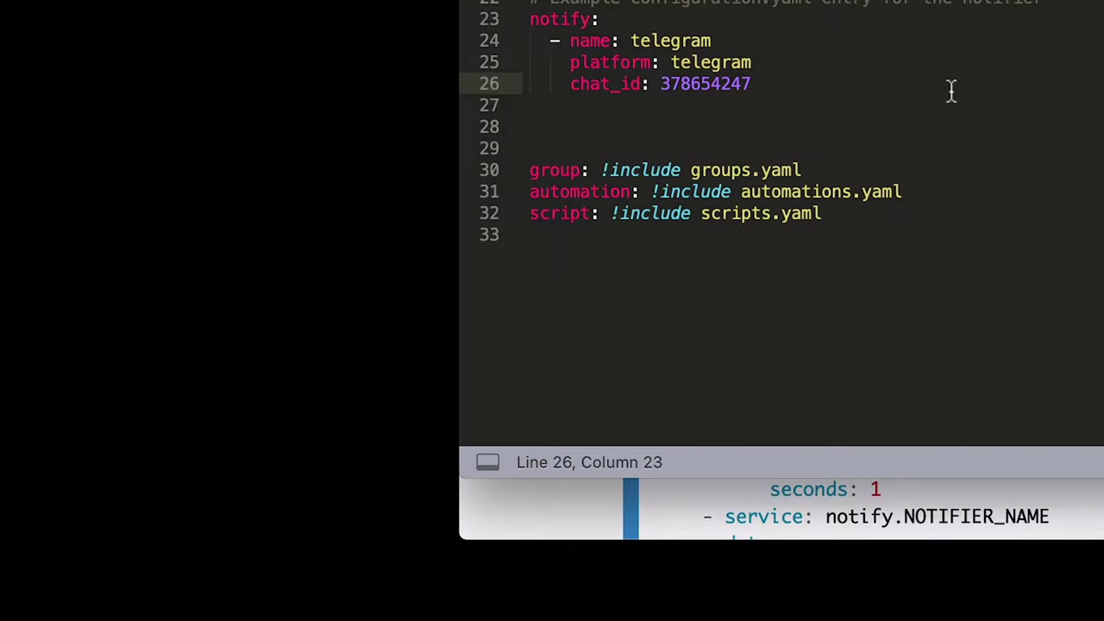
pyautogui.press('Return')
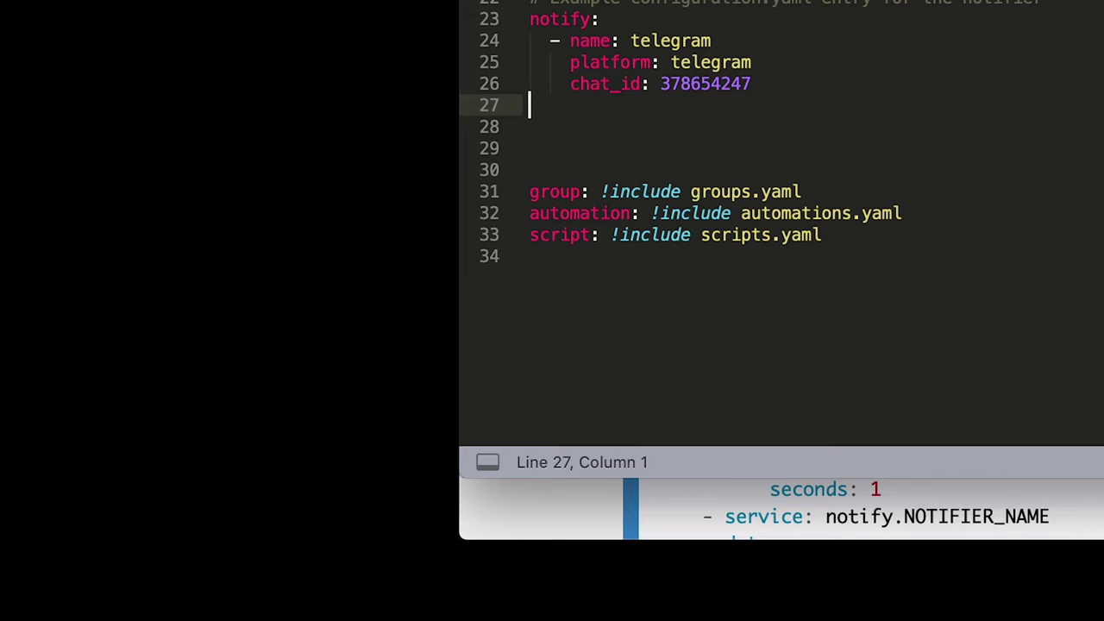
pyautogui.press('super+v')
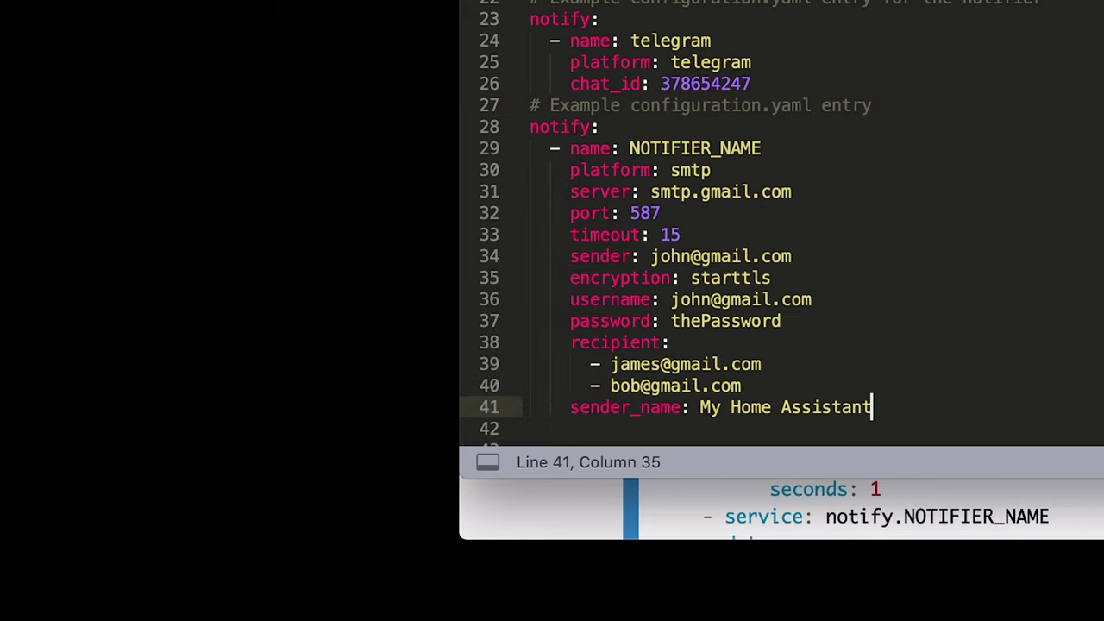
pyautogui.moveTo(625, 127); pyautogui.dragTo(464, 115)
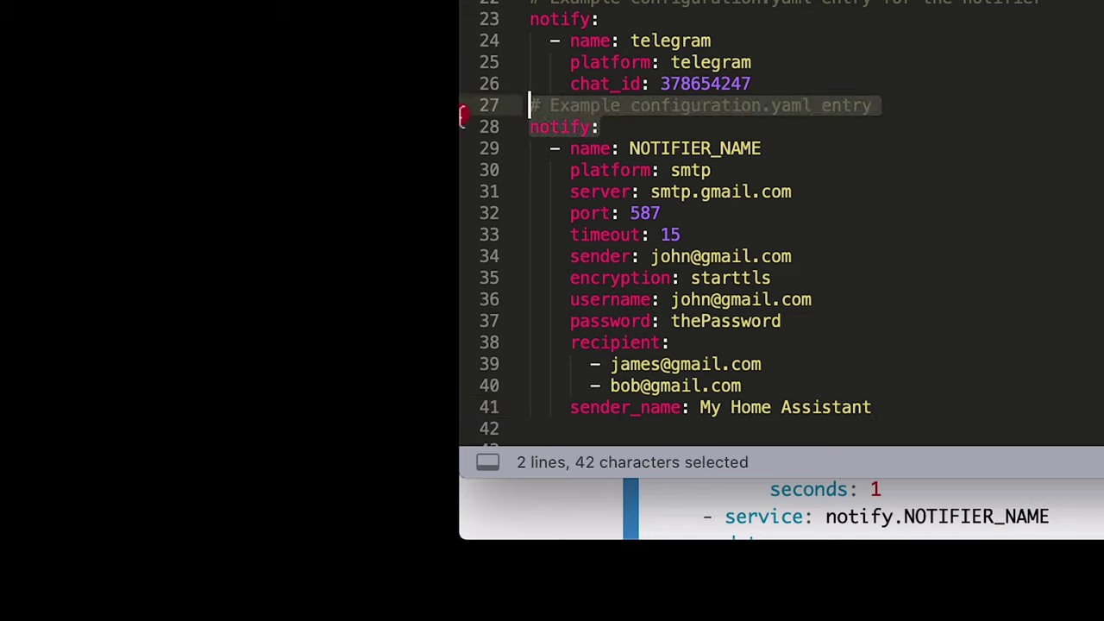
pyautogui.press('BackSpace')
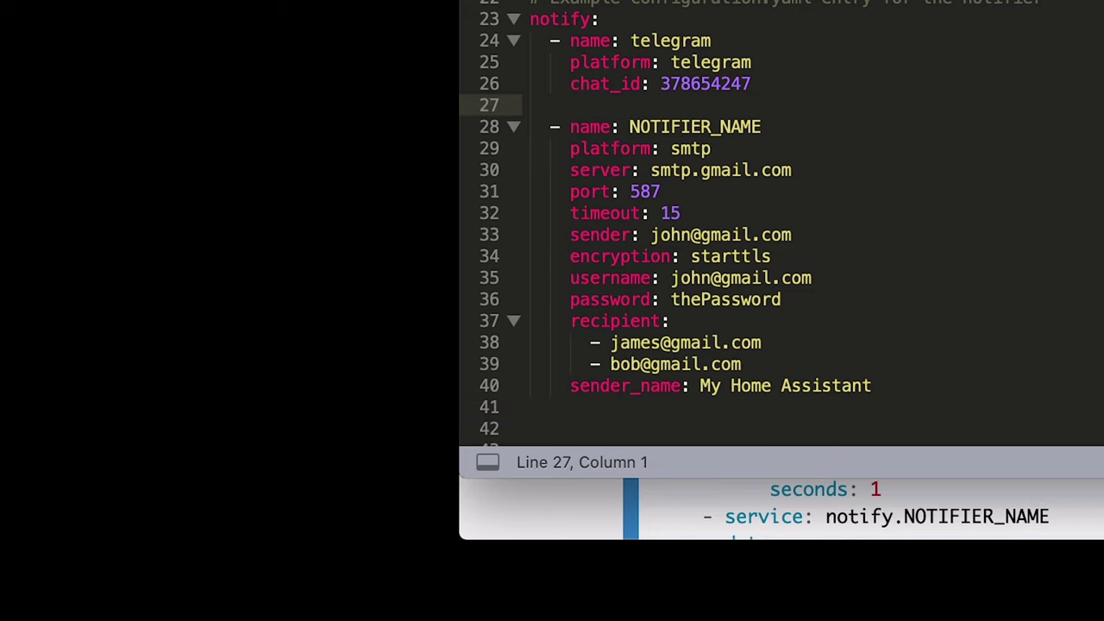
pyautogui.press('BackSpace')
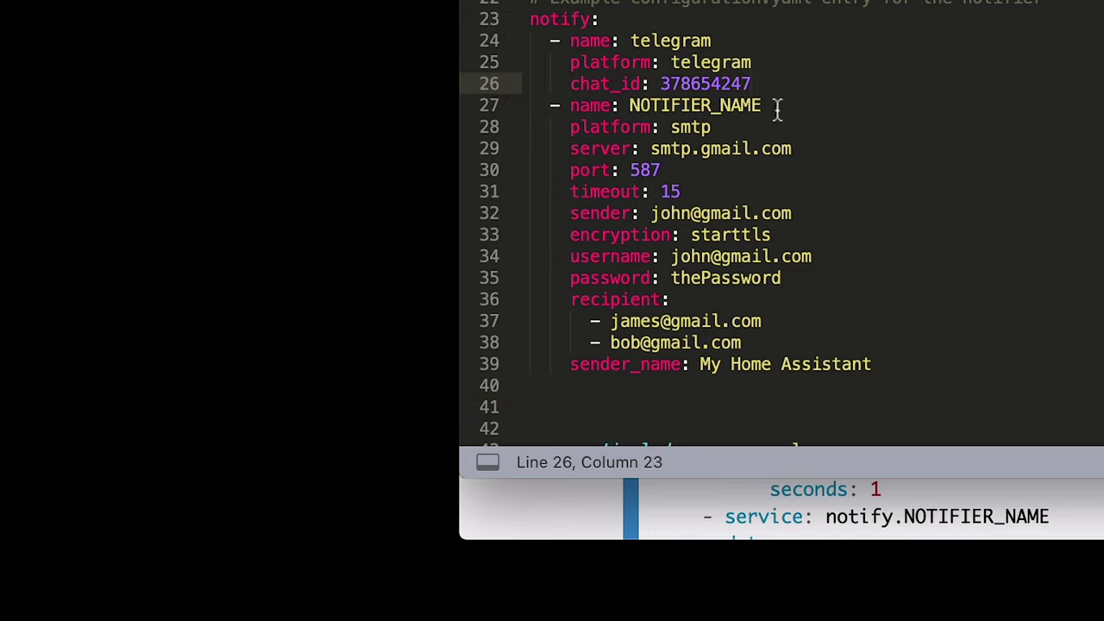
# Name the notifier gmail and put the Gmail account name into the sender, username and first recipient addresses.
pyautogui.moveTo(776, 109)
pyautogui.mouseDown()
pyautogui.moveTo(636, 81)
pyautogui.moveTo(628, 105)
pyautogui.mouseUp()
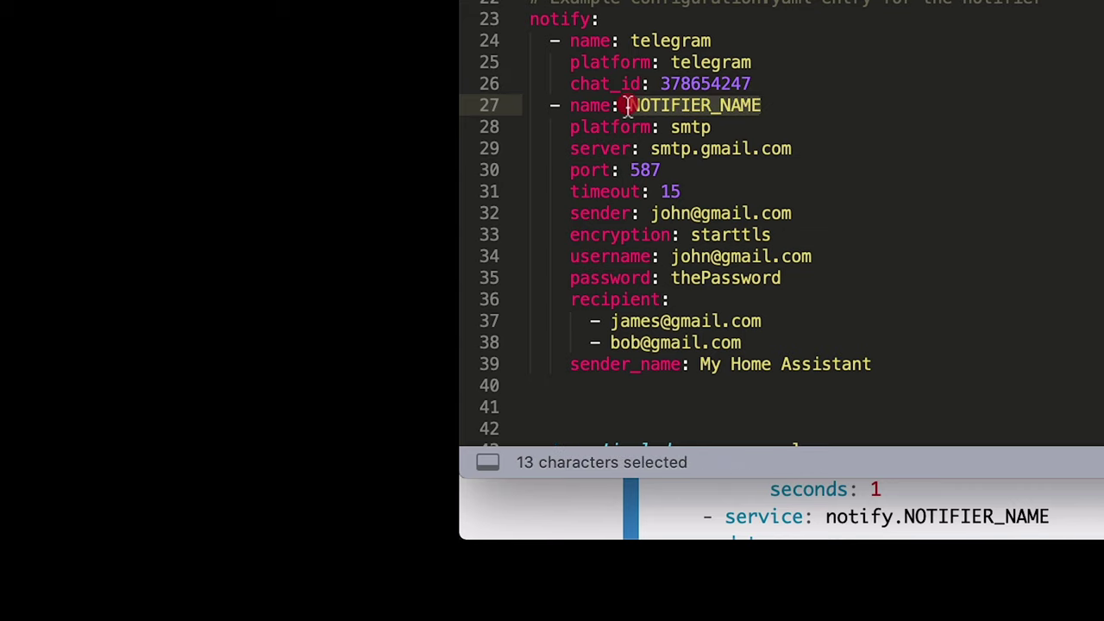
pyautogui.write('gmail')
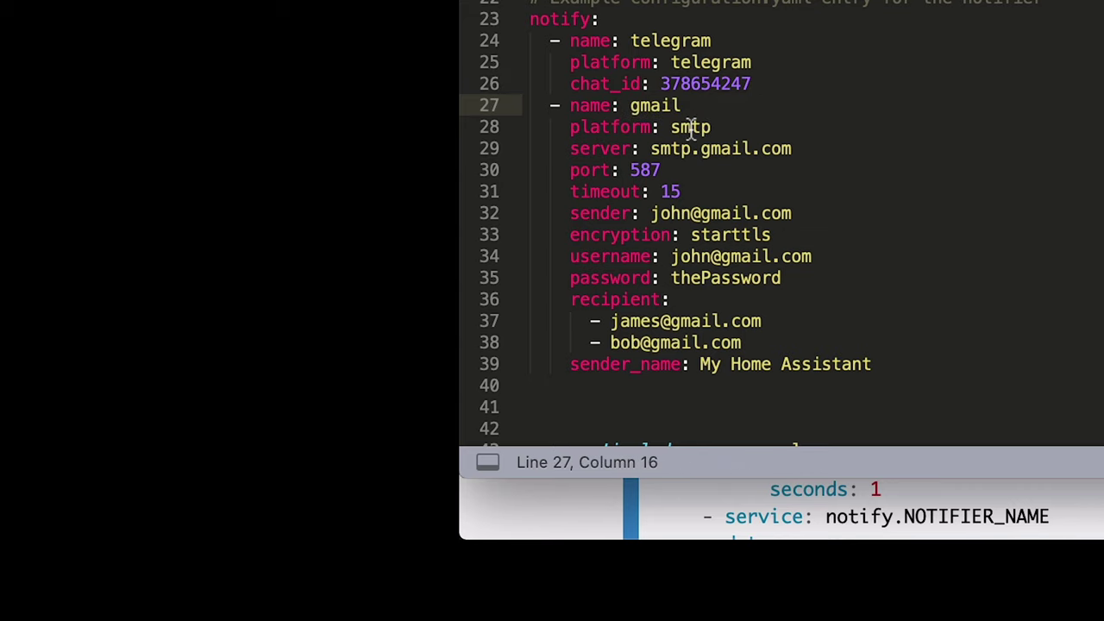
pyautogui.doubleClick(677, 214)
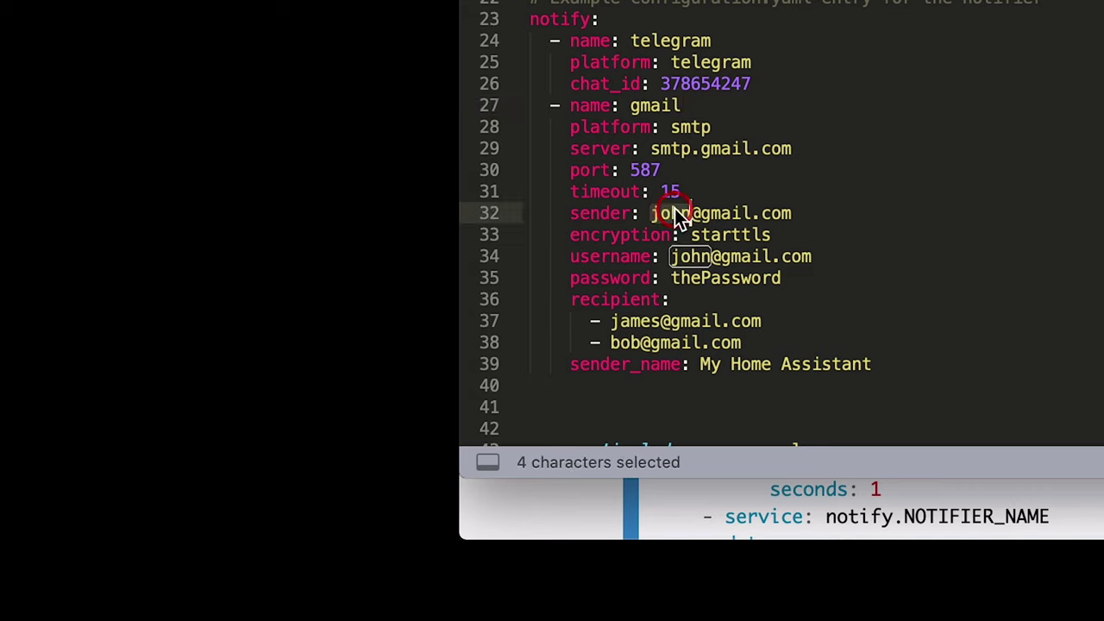
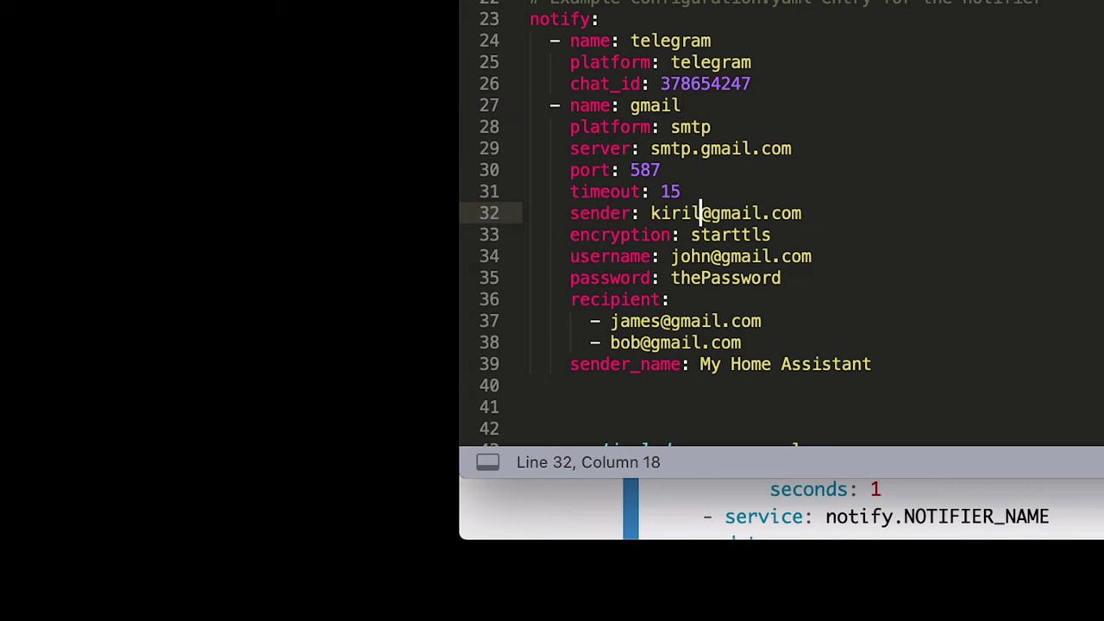
pyautogui.doubleClick(689, 247)
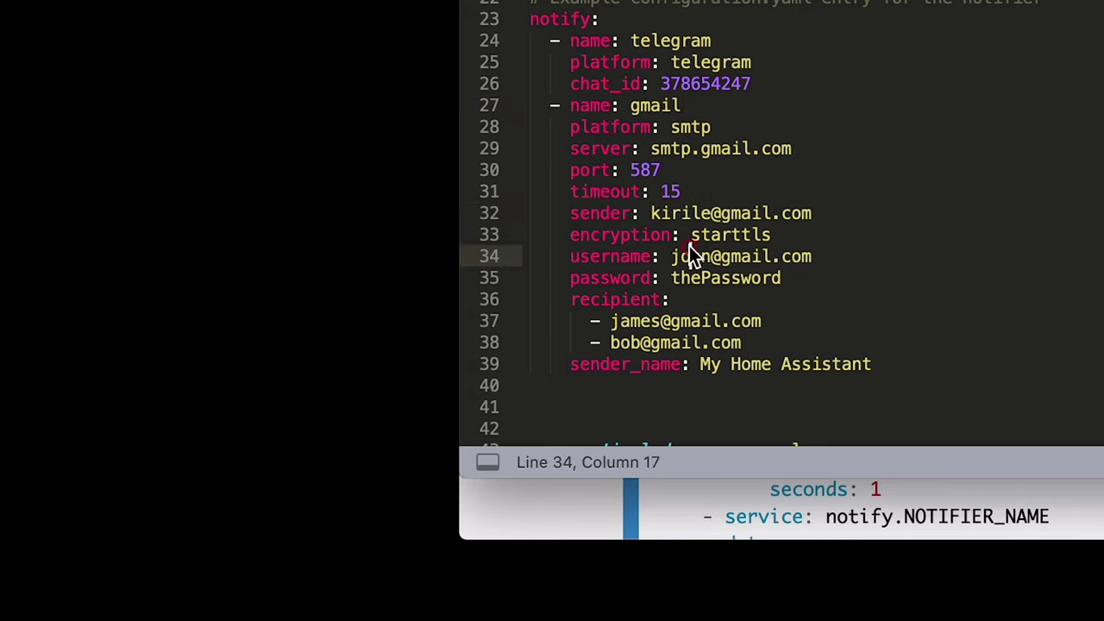
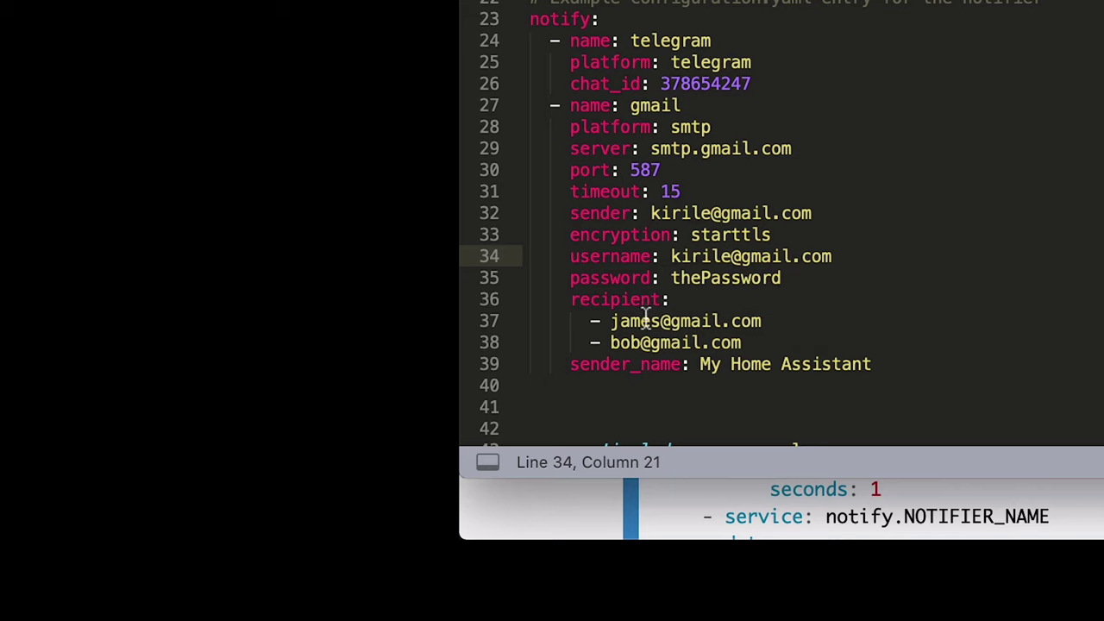
pyautogui.doubleClick(645, 321)
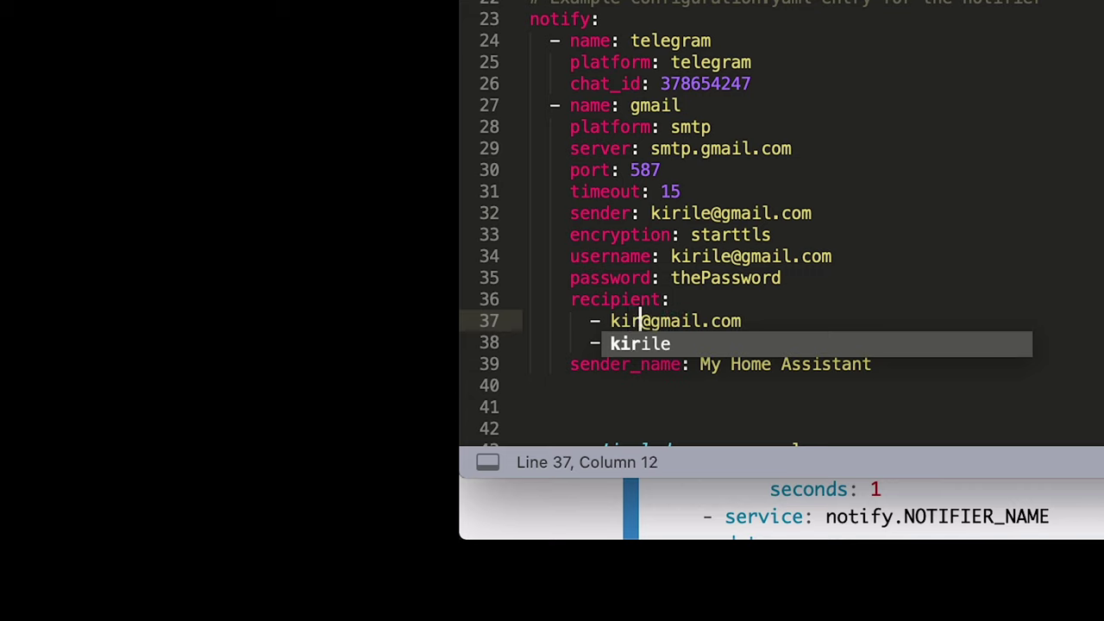
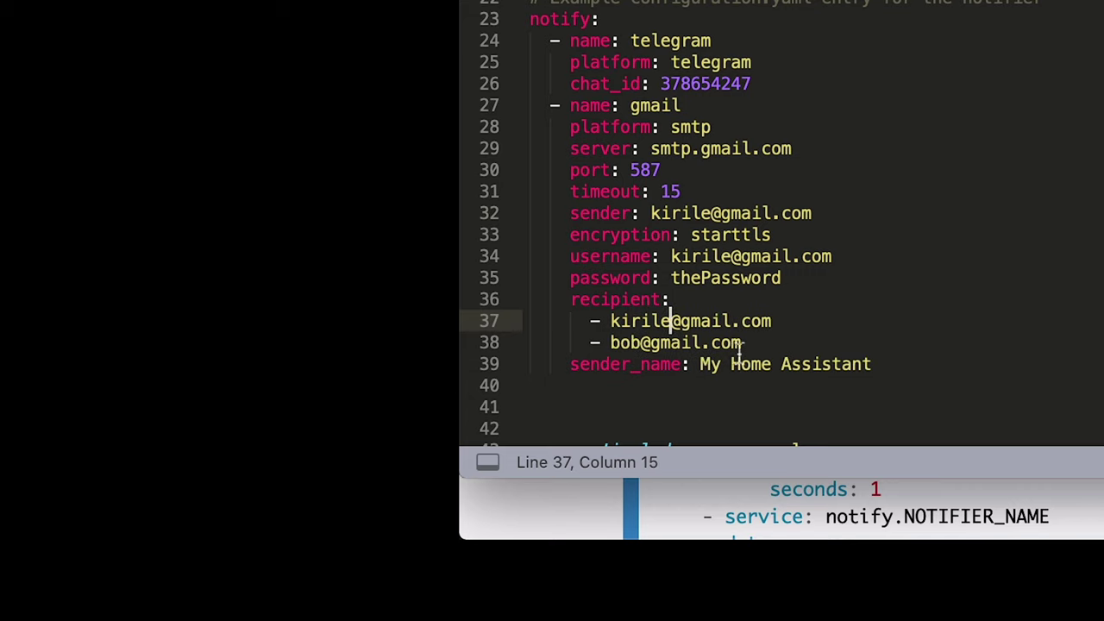
# Delete the bob recipient line and replace 'My Home Assistant' with the user's own name as sender_name.
pyautogui.moveTo(753, 344); pyautogui.dragTo(499, 346)
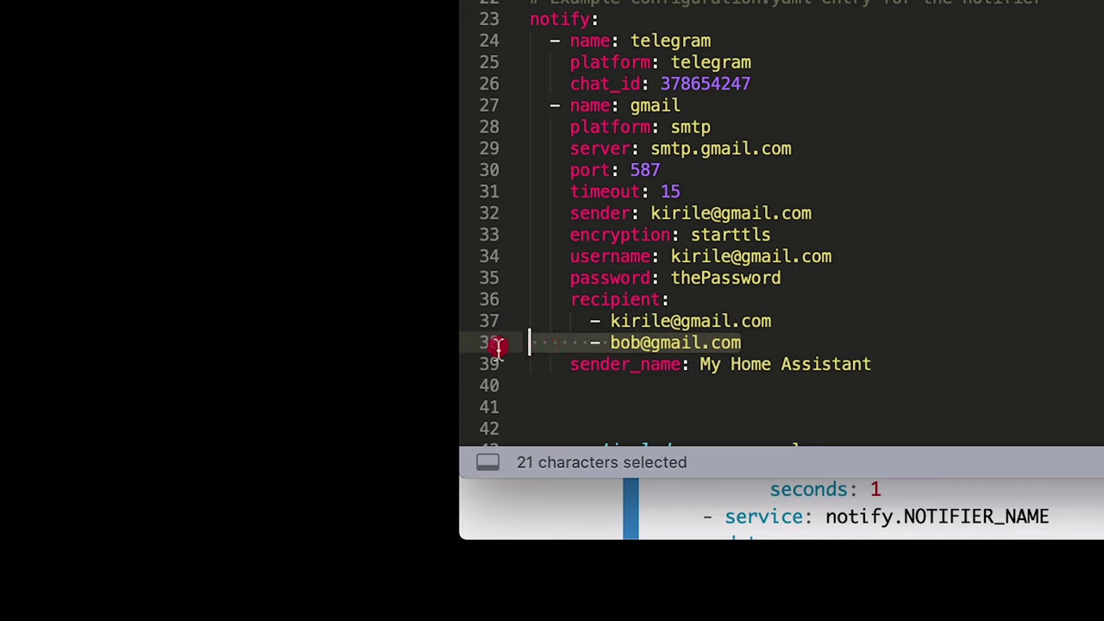
pyautogui.press('BackSpace')
pyautogui.press('BackSpace')
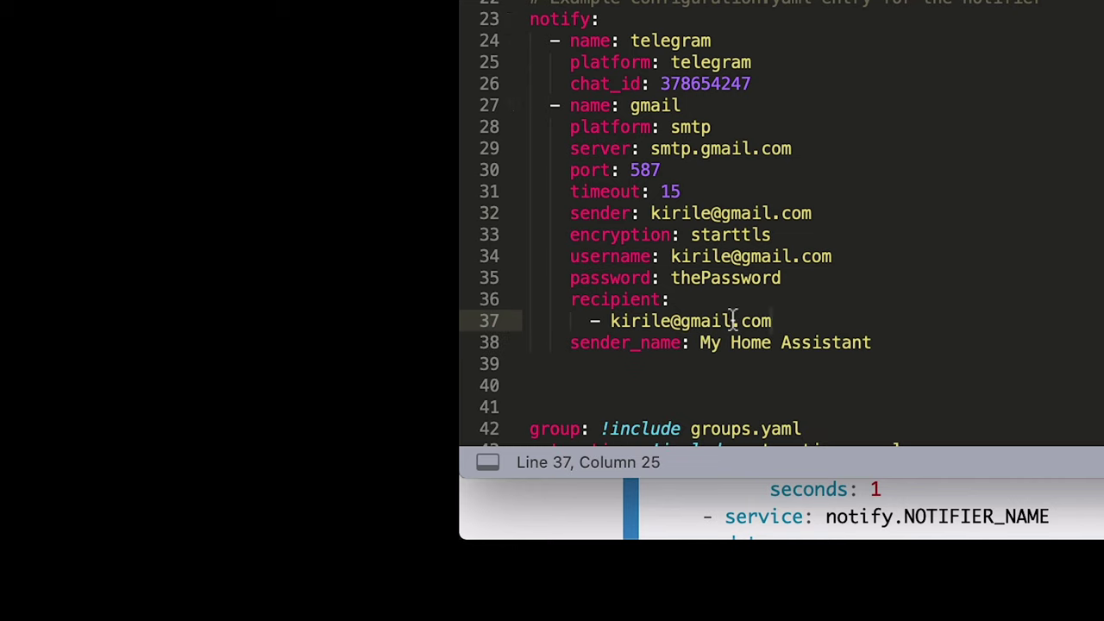
pyautogui.moveTo(885, 348); pyautogui.dragTo(700, 345)
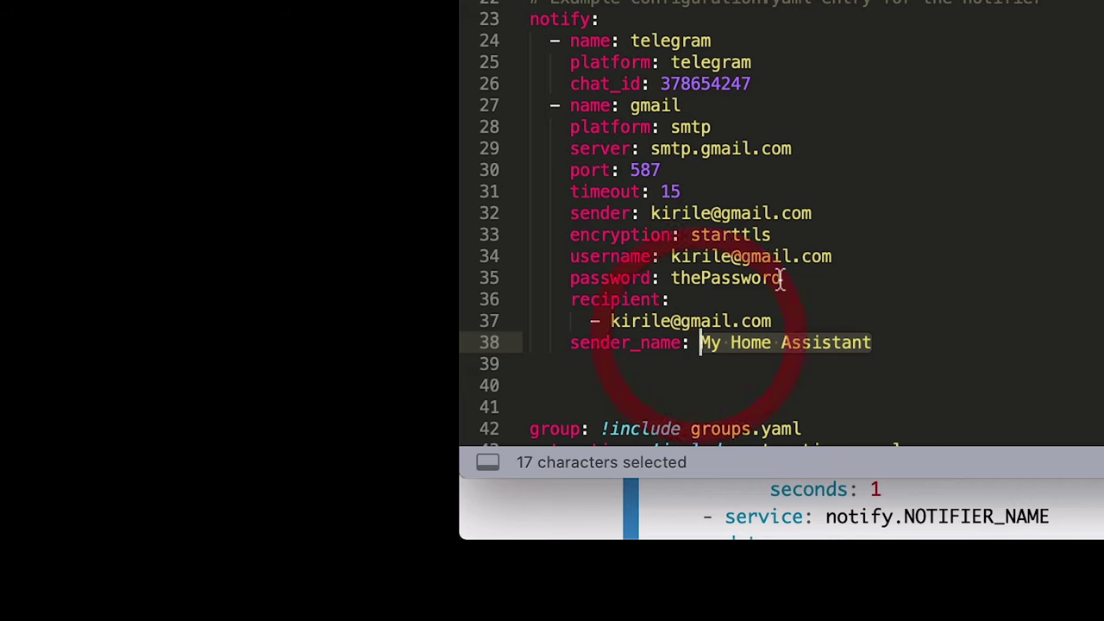
pyautogui.write('Kiril ')
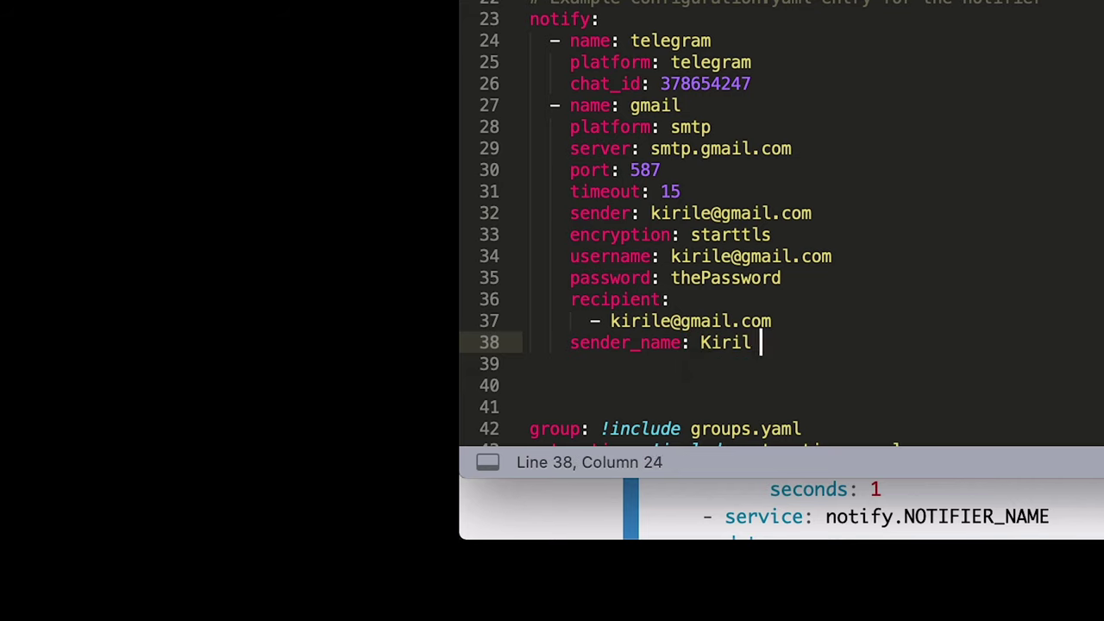
pyautogui.write('Peyanski')
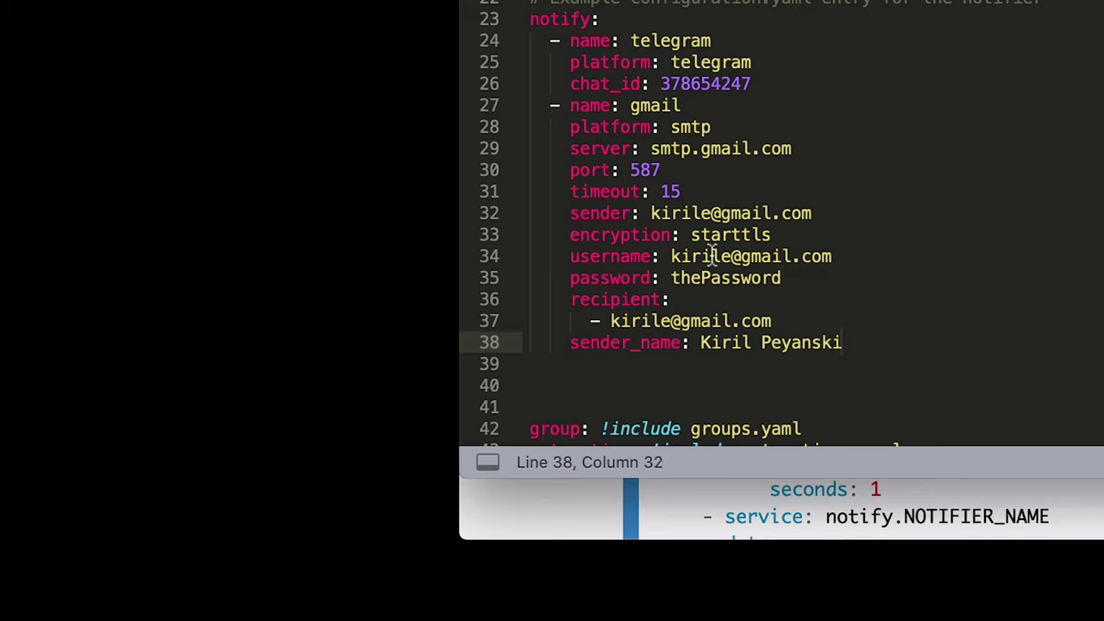
# Set the notifier password to !secret gmail_pass and save configuration.yaml.
pyautogui.doubleClick(737, 282)
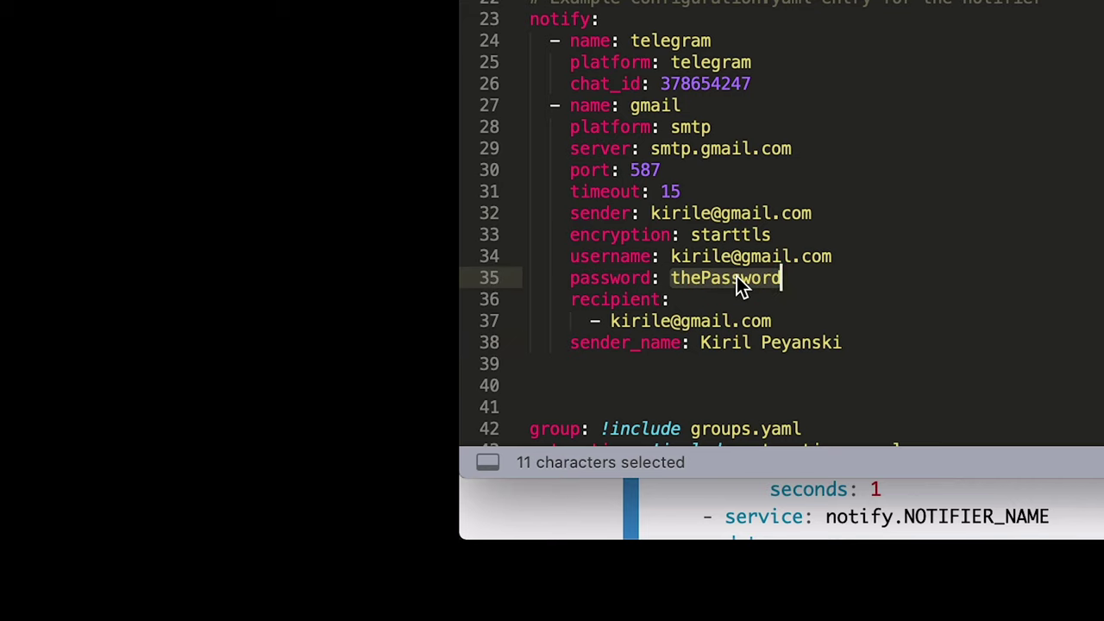
pyautogui.write('!se')
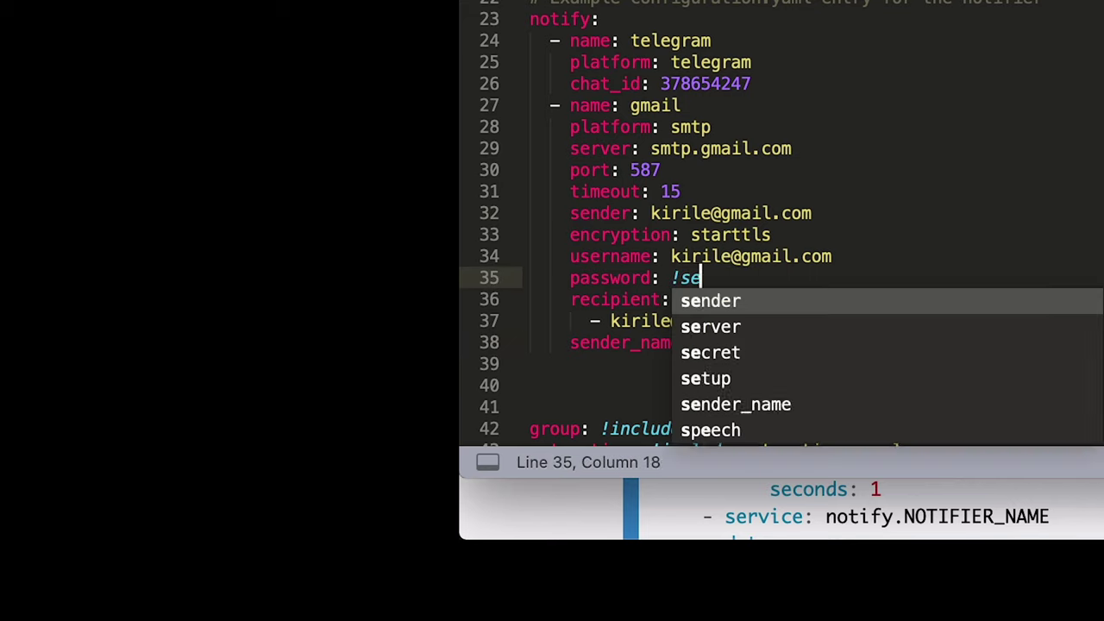
pyautogui.write('cret ')
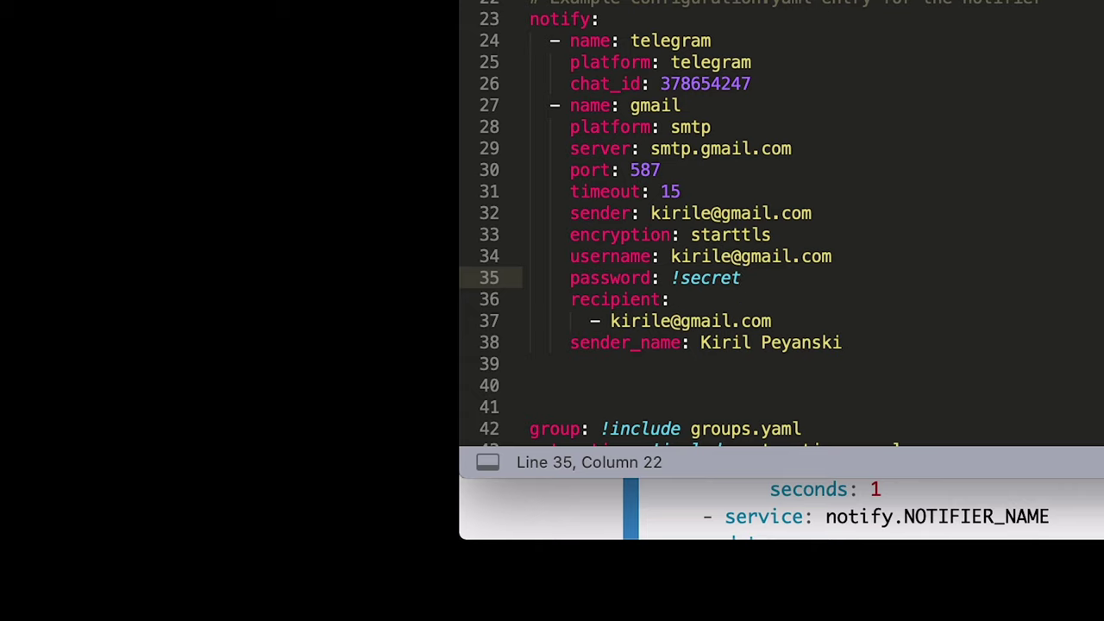
pyautogui.write('gma')
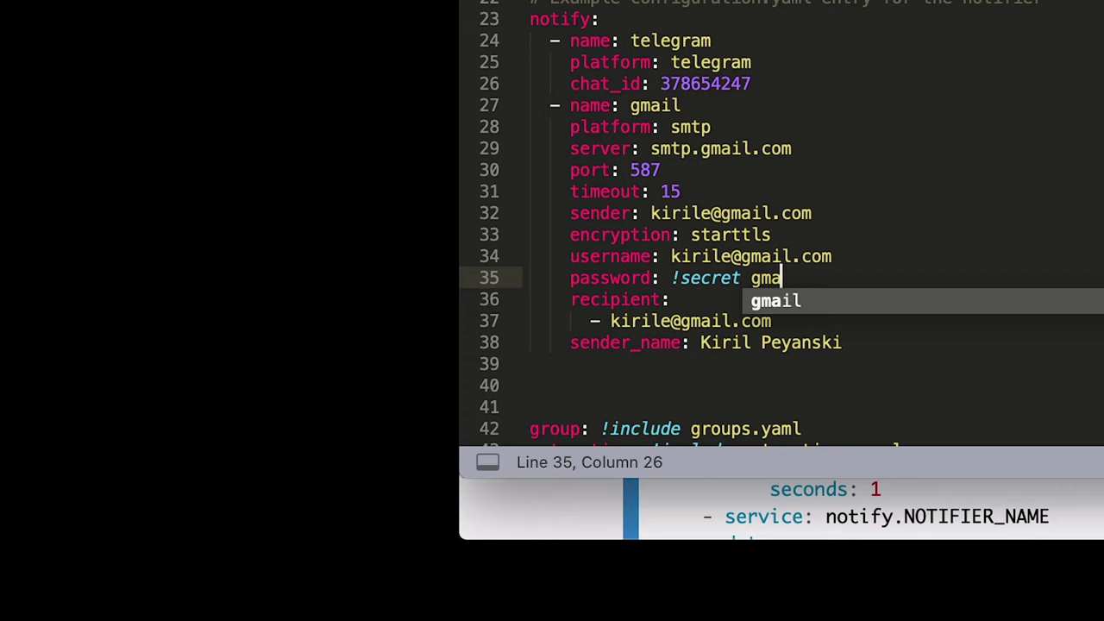
pyautogui.write('il.')
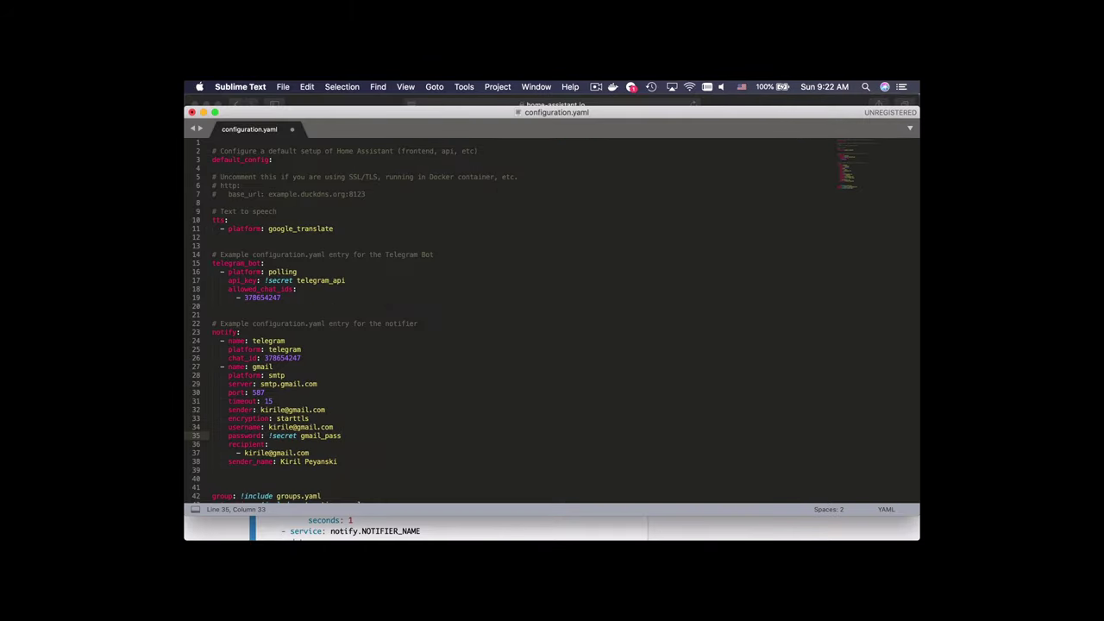
pyautogui.click(281, 88)
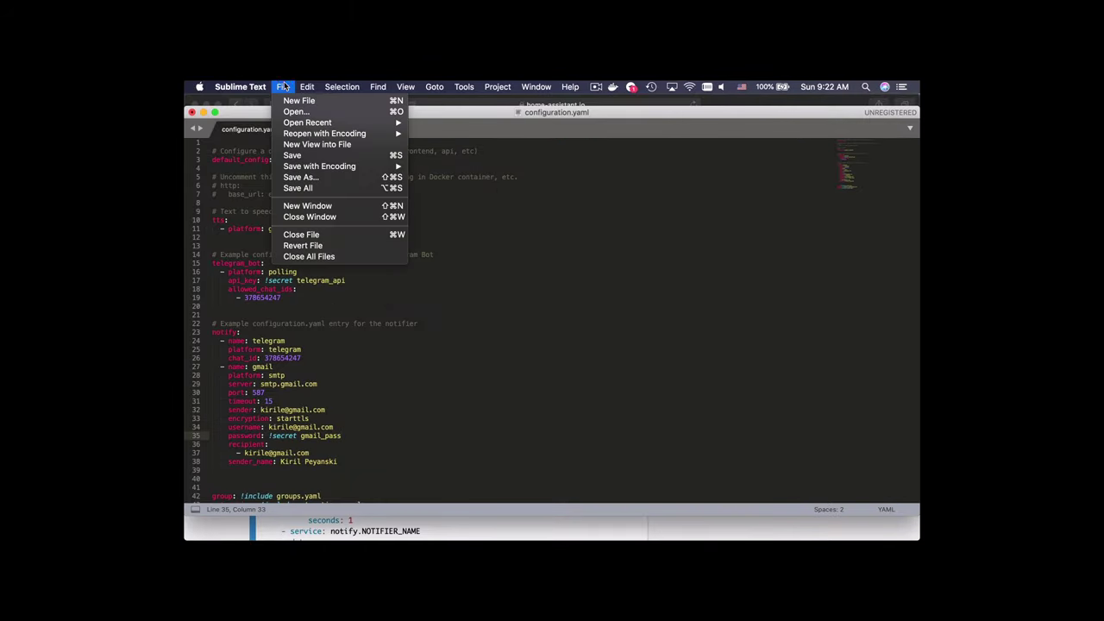
pyautogui.click(276, 144)
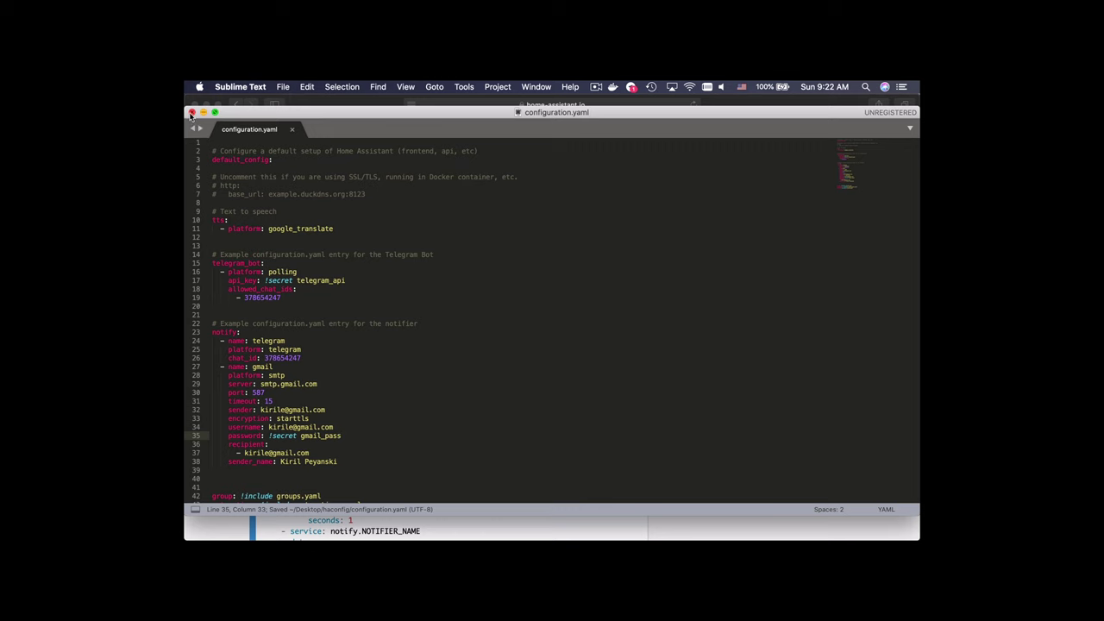
# Close configuration.yaml, open secrets.yaml and add a gmail_pass: key below telegram_api.
pyautogui.click(192, 113)
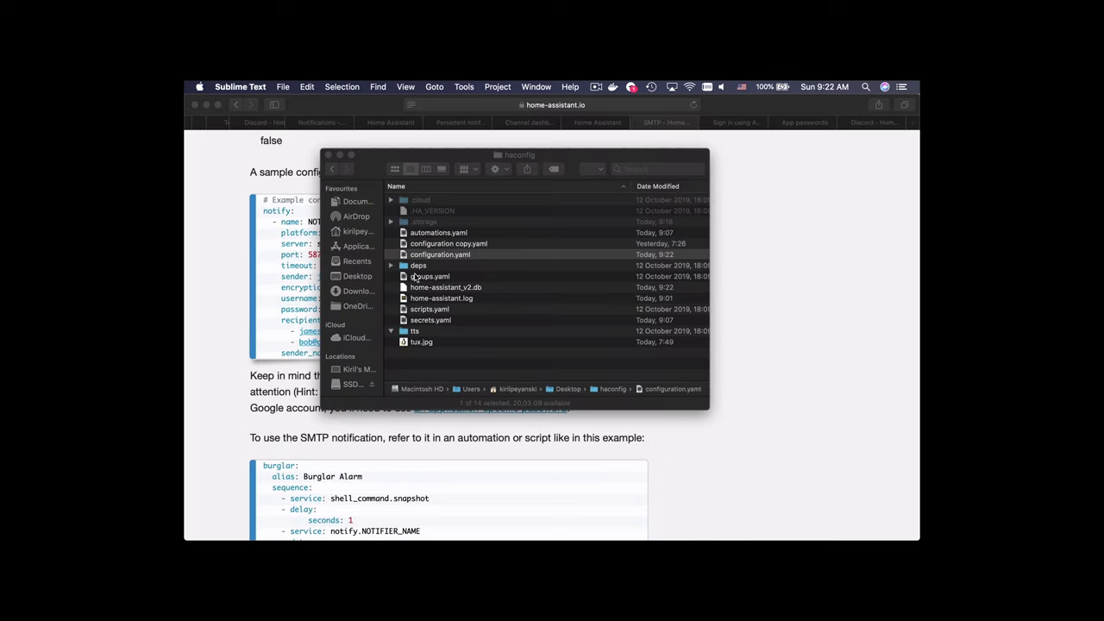
pyautogui.doubleClick(424, 320)
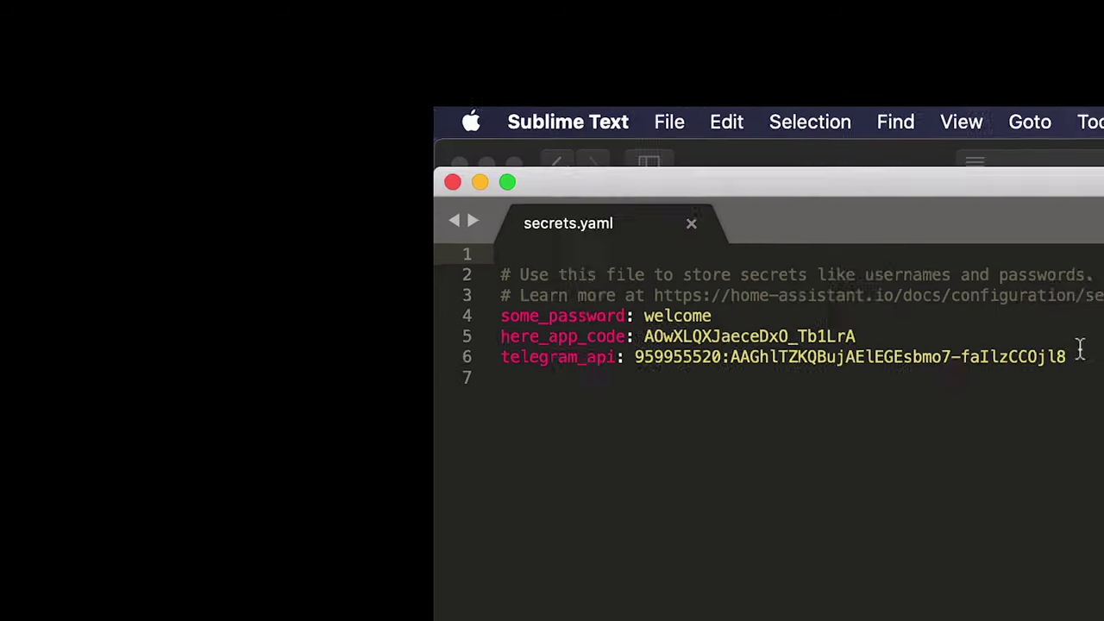
pyautogui.press('Down')
pyautogui.press('Down')
pyautogui.press('Down')
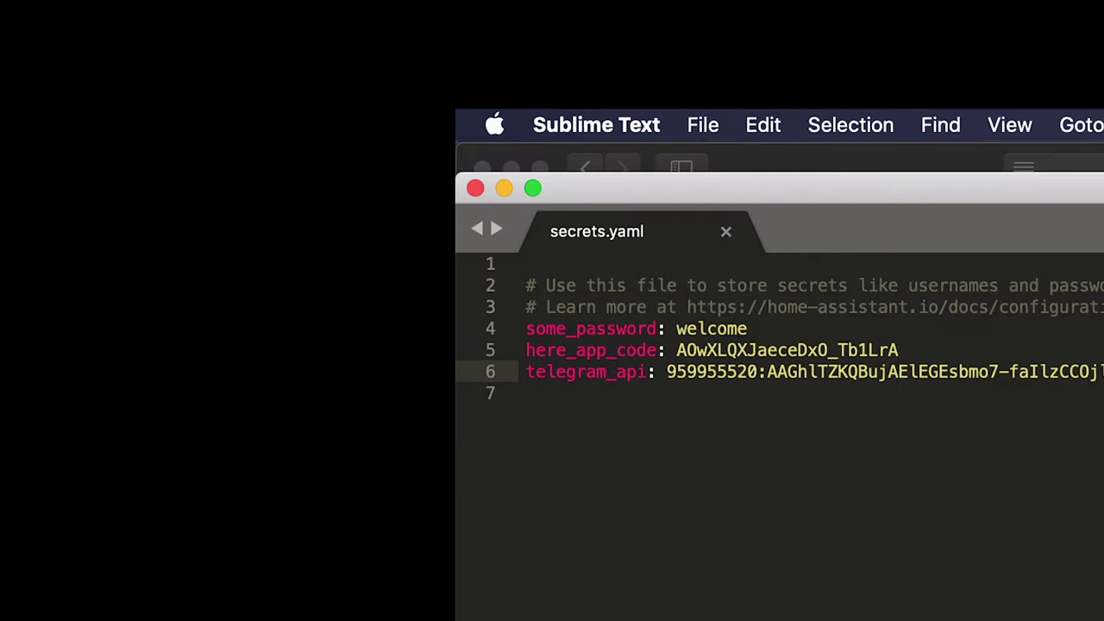
pyautogui.press('Return')
pyautogui.write('gmail_ps')
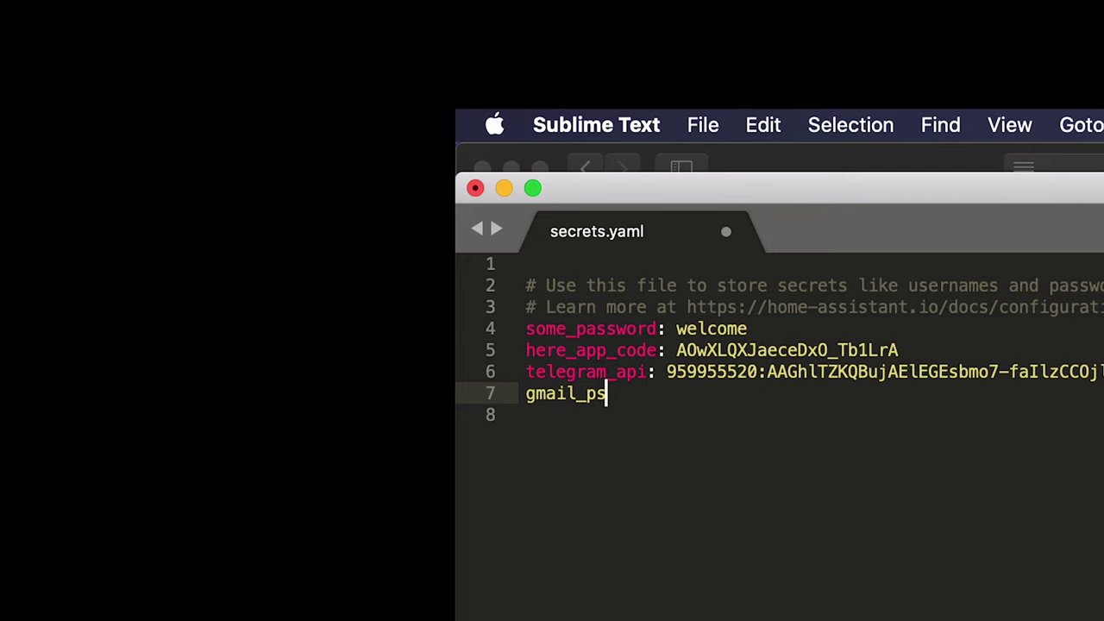
pyautogui.press('BackSpace')
pyautogui.write('ass:')
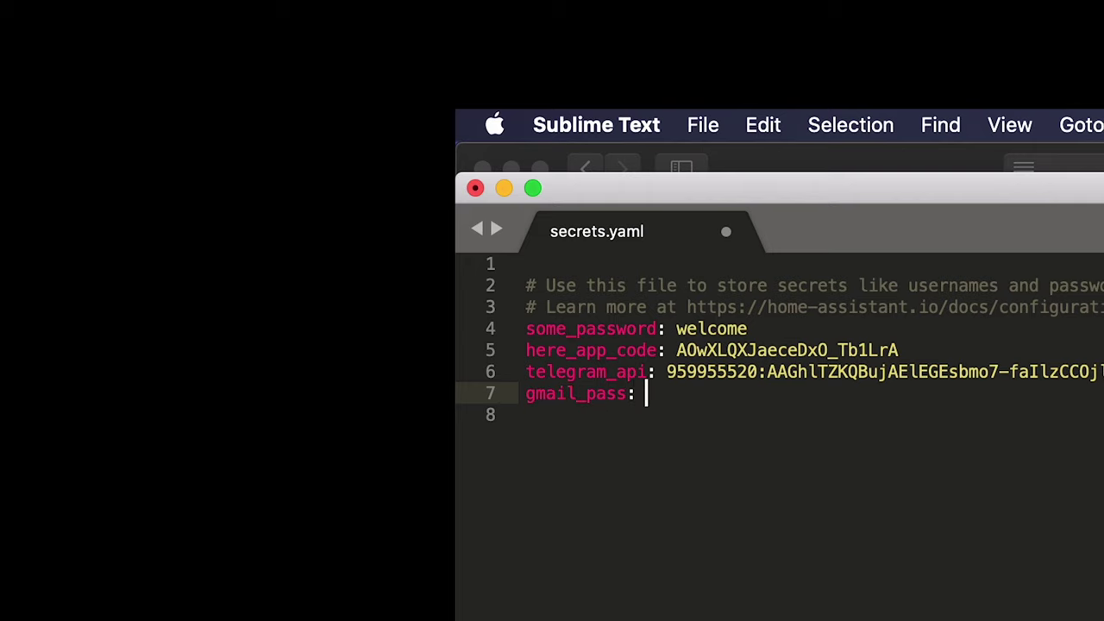
# Paste the Gmail app password from the note after gmail_pass, then save and close secrets.yaml.
pyautogui.press('super+v')
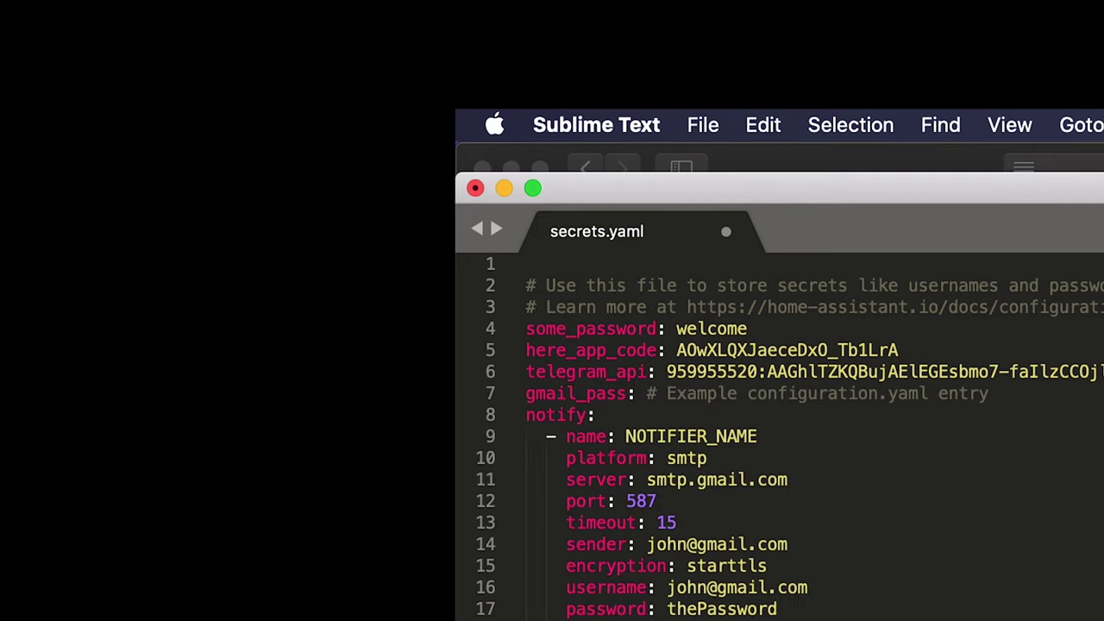
pyautogui.press('super+z')
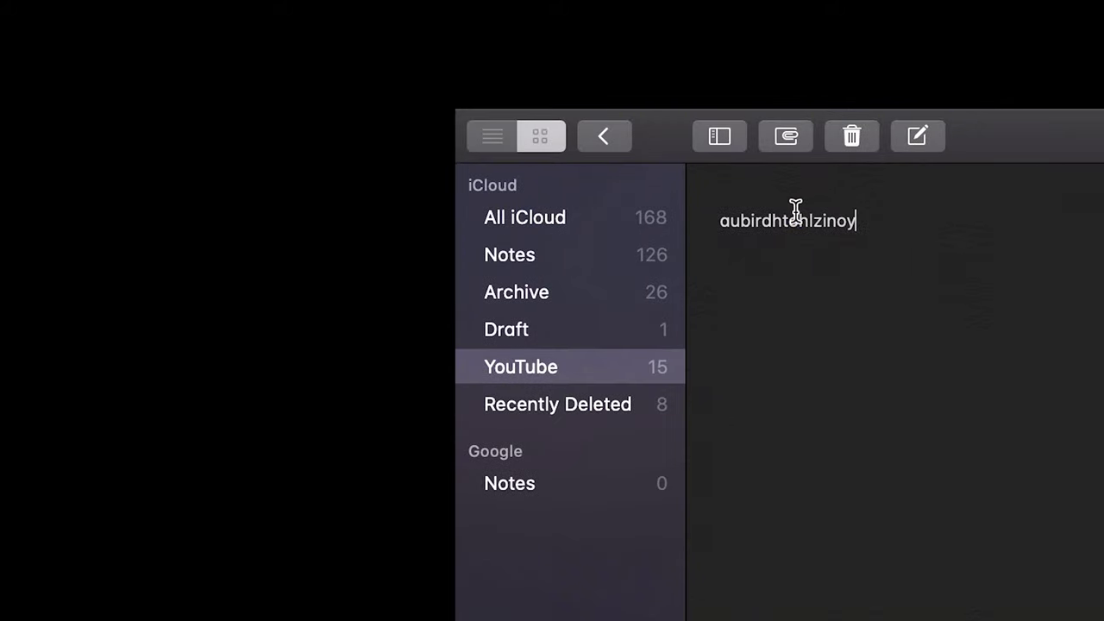
pyautogui.doubleClick(787, 222)
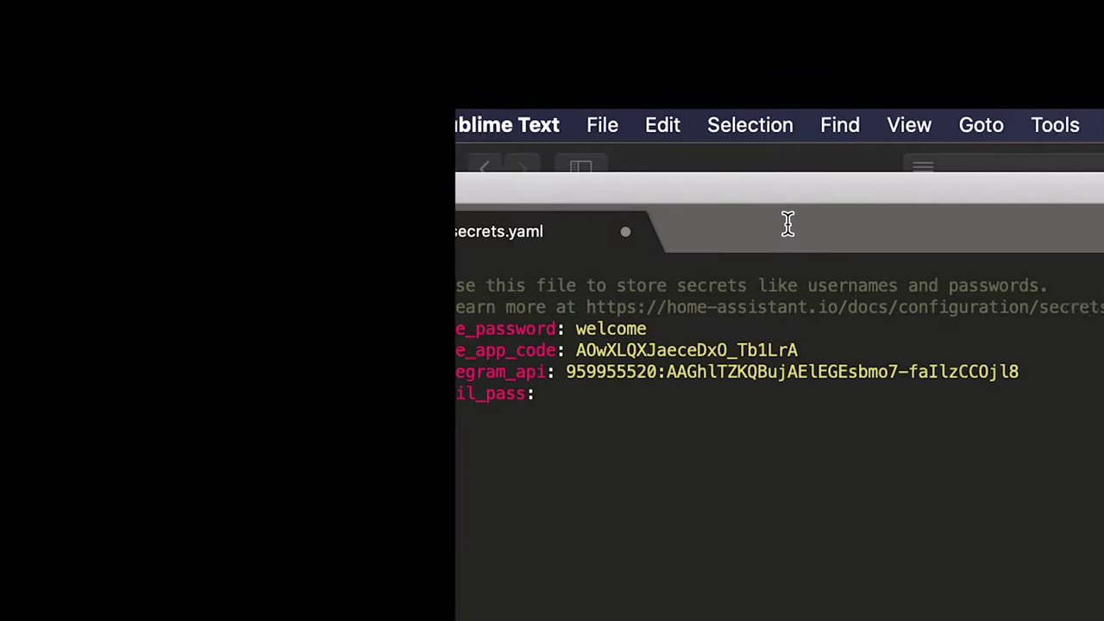
pyautogui.click(283, 89)
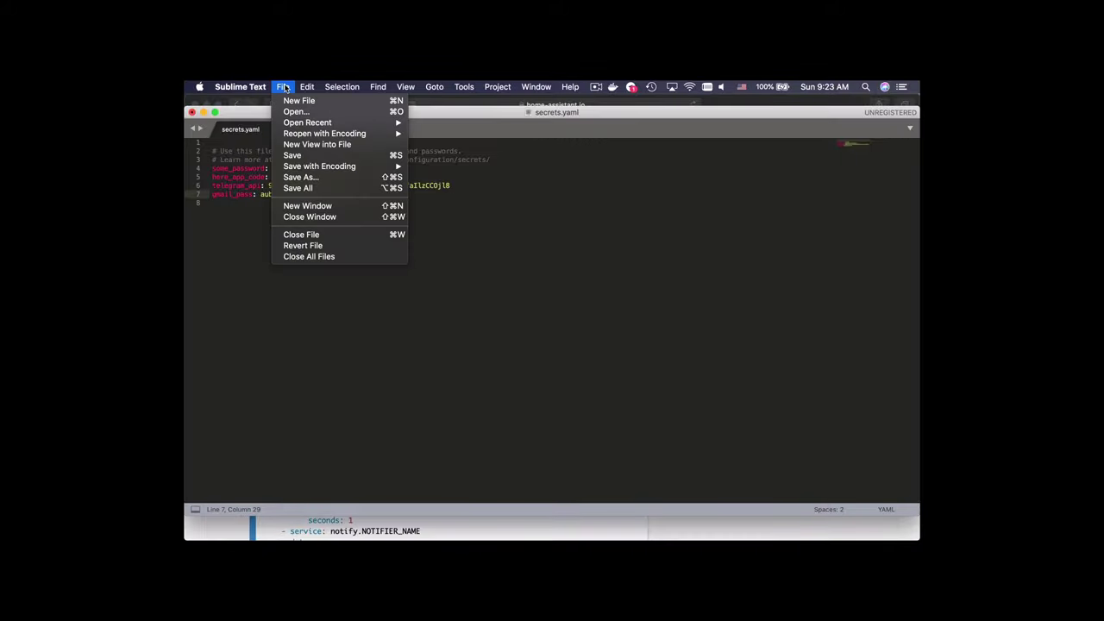
pyautogui.click(293, 155)
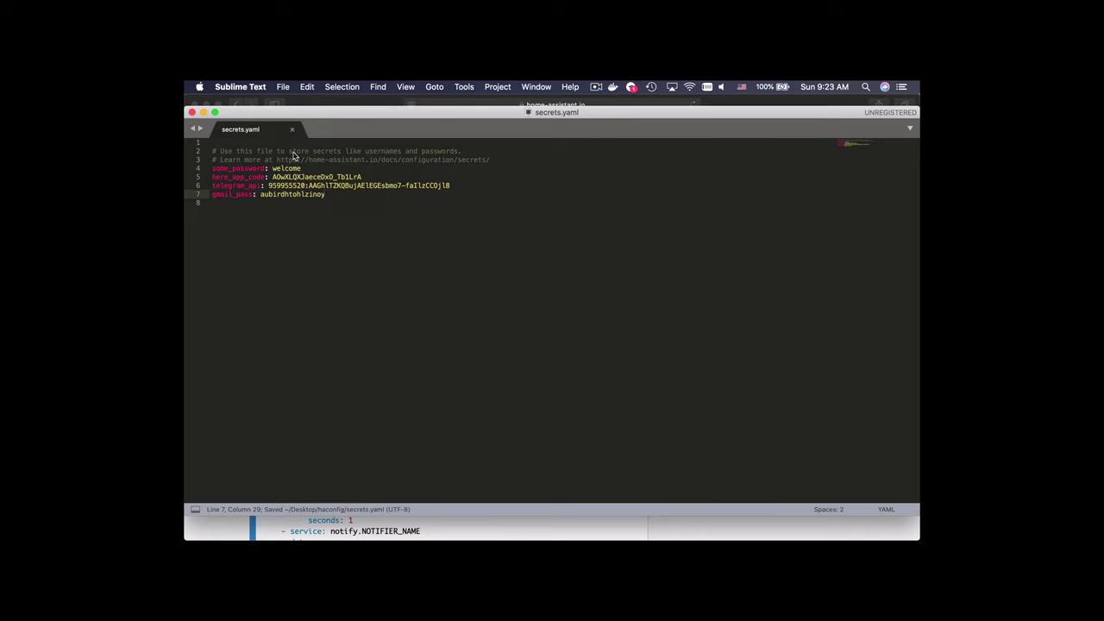
pyautogui.click(193, 113)
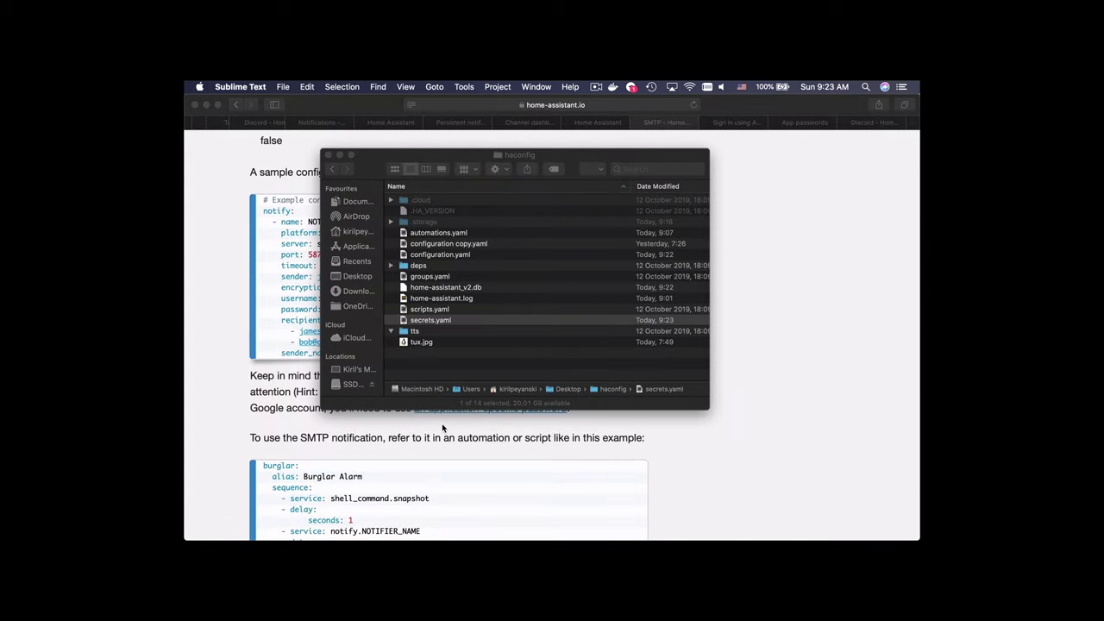
# Open automations.yaml and paste a duplicate of the first I'm home automation at the top.
pyautogui.doubleClick(446, 233)
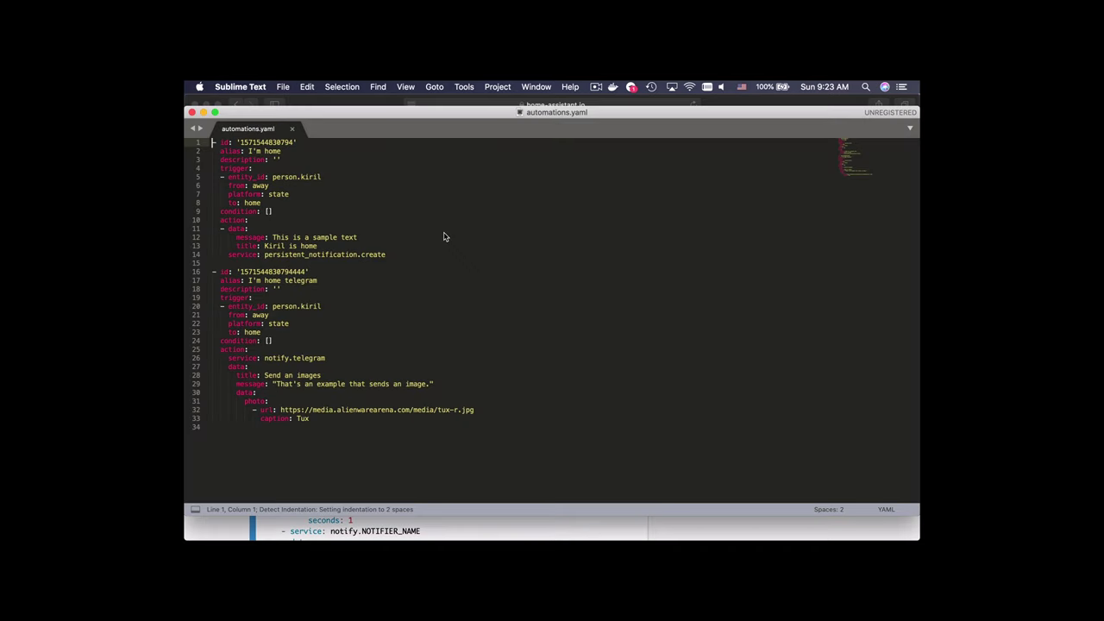
pyautogui.moveTo(408, 255)
pyautogui.mouseDown()
pyautogui.moveTo(259, 183)
pyautogui.moveTo(204, 131)
pyautogui.mouseUp()
pyautogui.press('cmd+c')
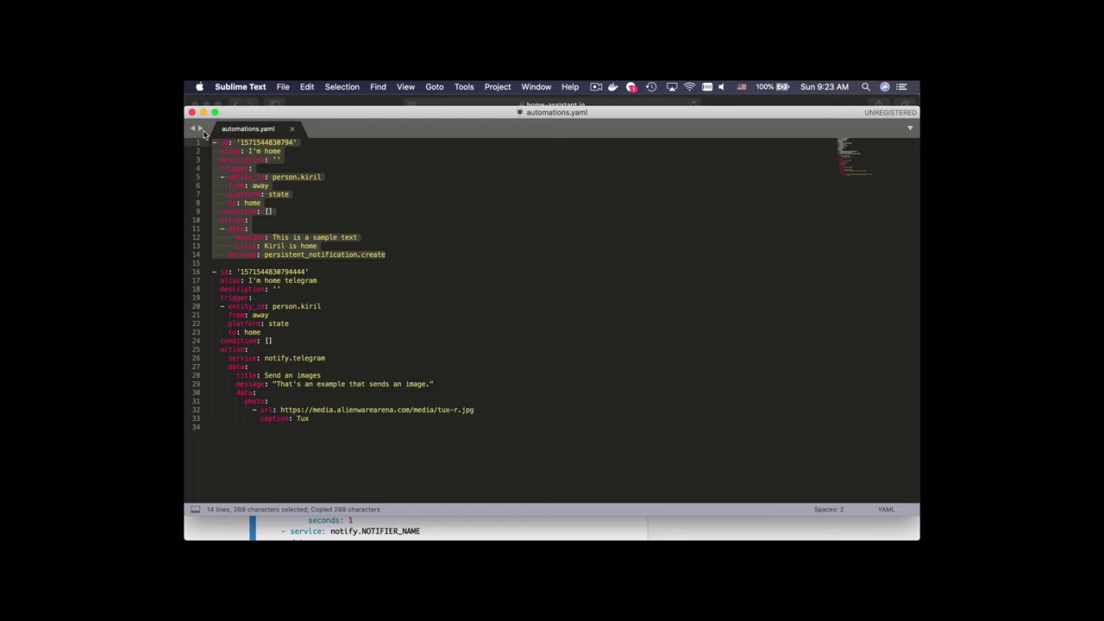
pyautogui.press('Left')
pyautogui.press('Return')
pyautogui.press('Up')
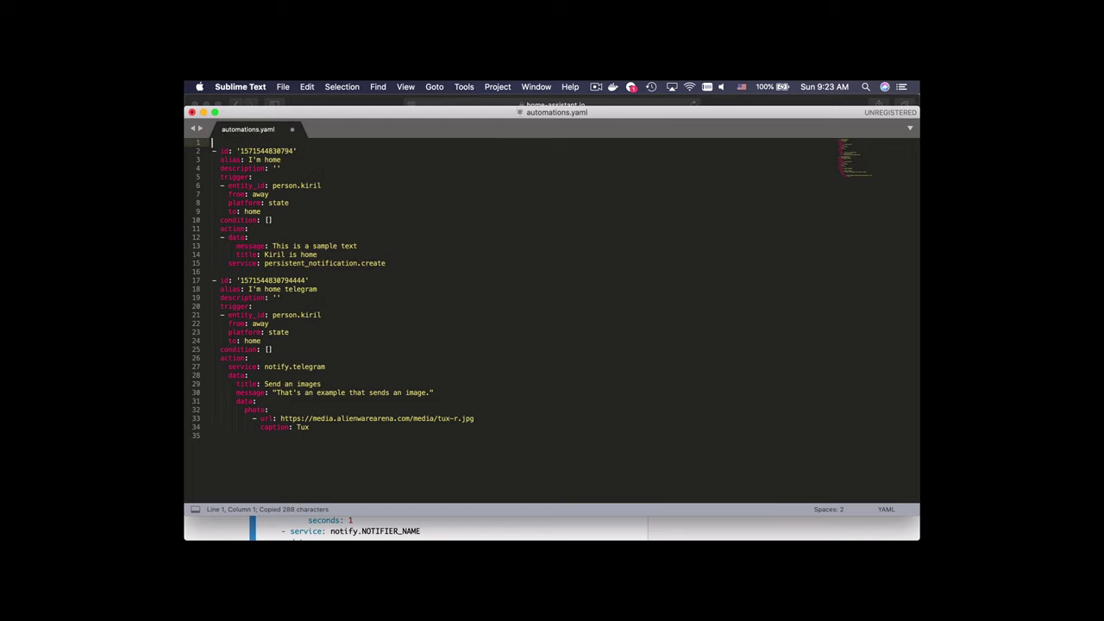
pyautogui.press('Return')
pyautogui.press('Up')
pyautogui.press('cmd+v')
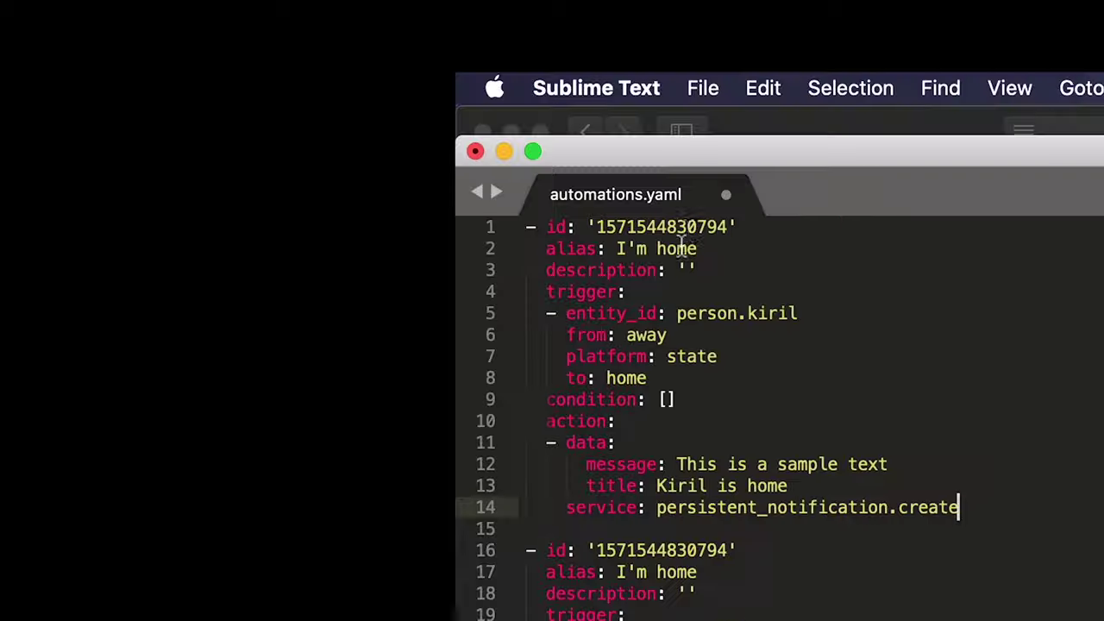
# Give the duplicate a new id (adding 4343), the alias I'm home gmail, and a title ending in gmail.
pyautogui.click(688, 226)
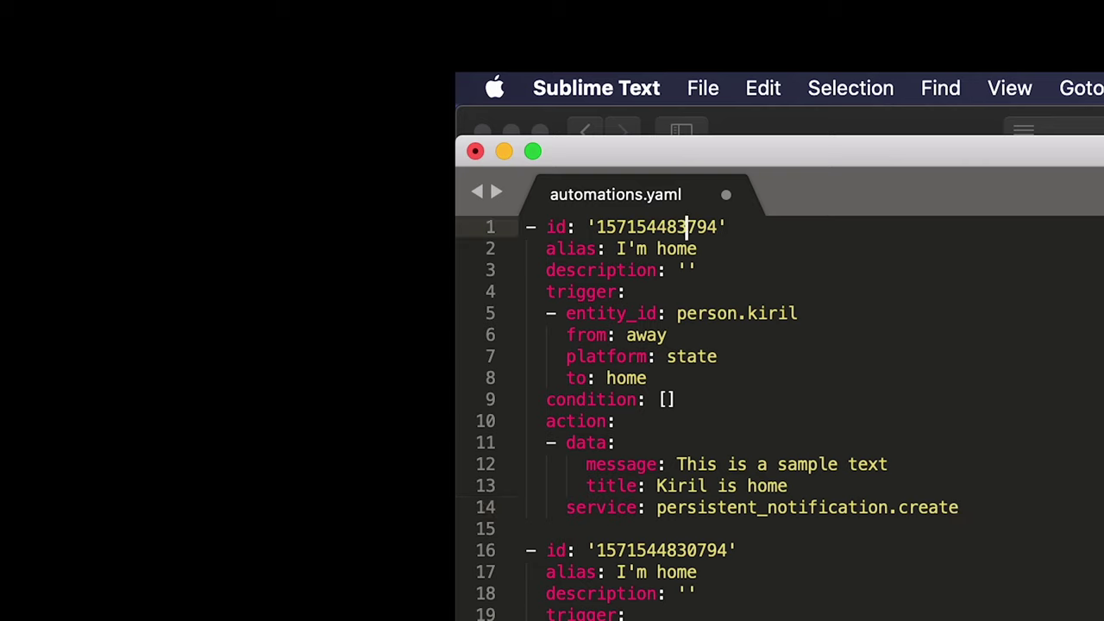
pyautogui.write('4343')
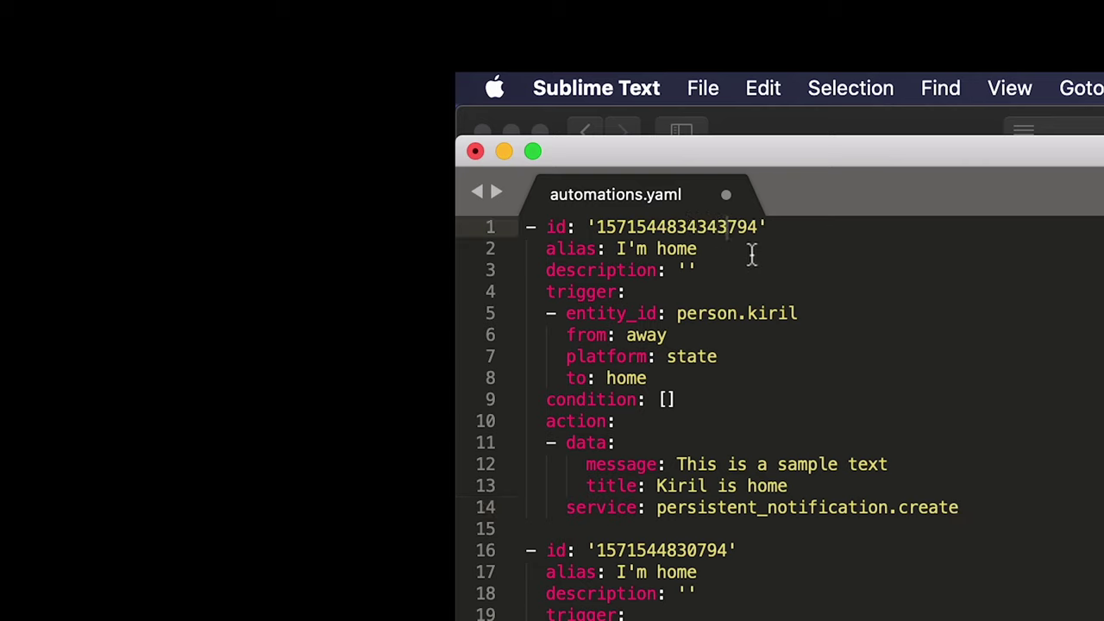
pyautogui.click(749, 250)
pyautogui.write('gmi')
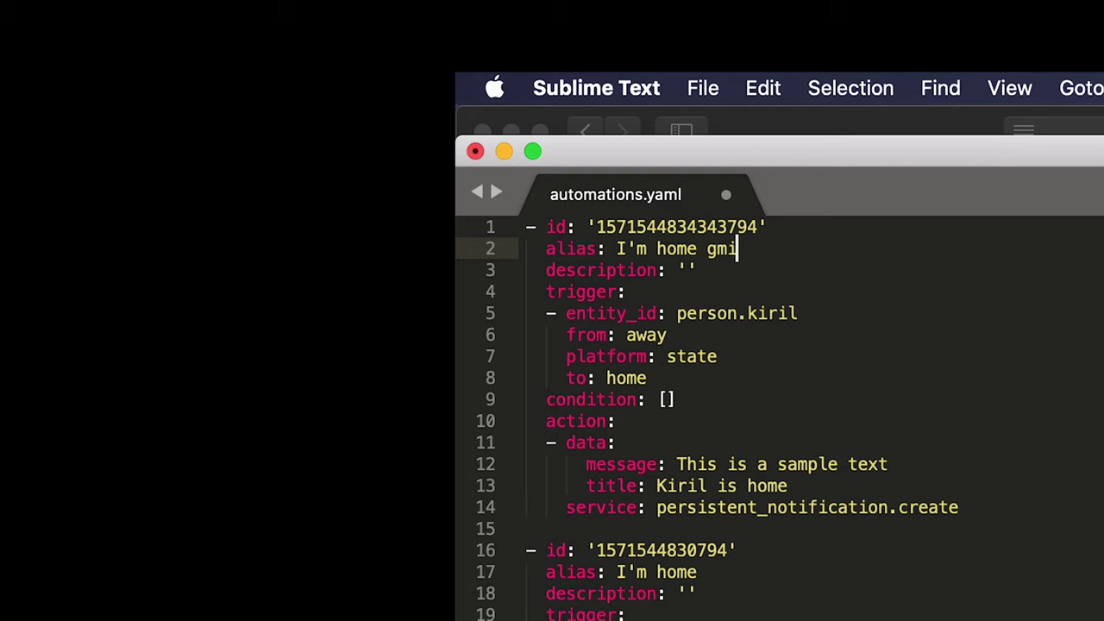
pyautogui.write('l')
pyautogui.write('l')
pyautogui.click(812, 484)
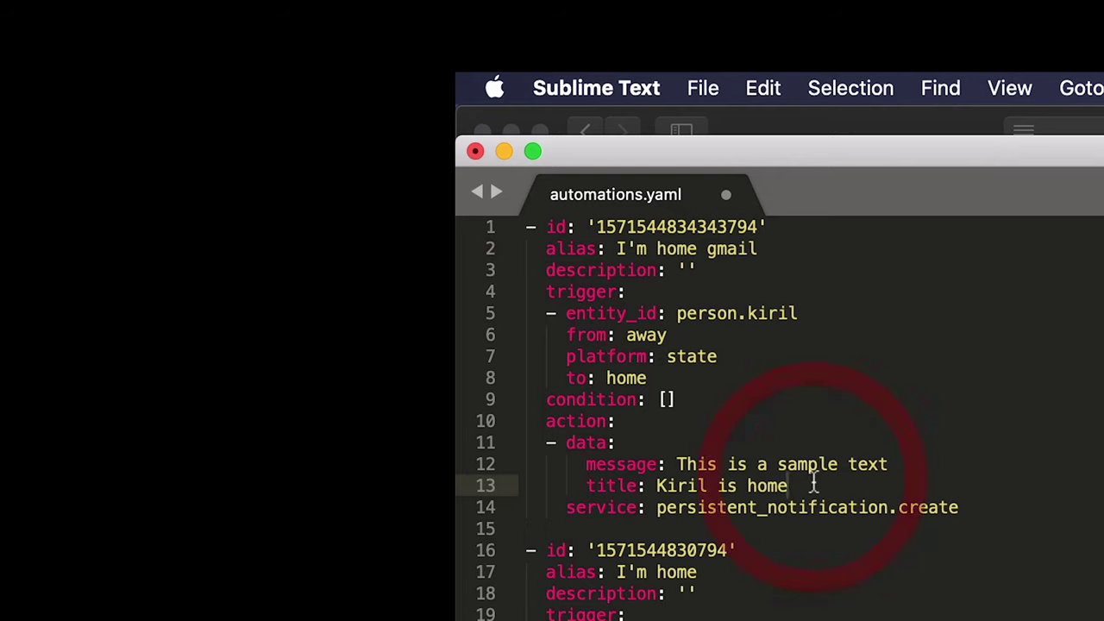
pyautogui.write('gmai')
pyautogui.press('Tab')
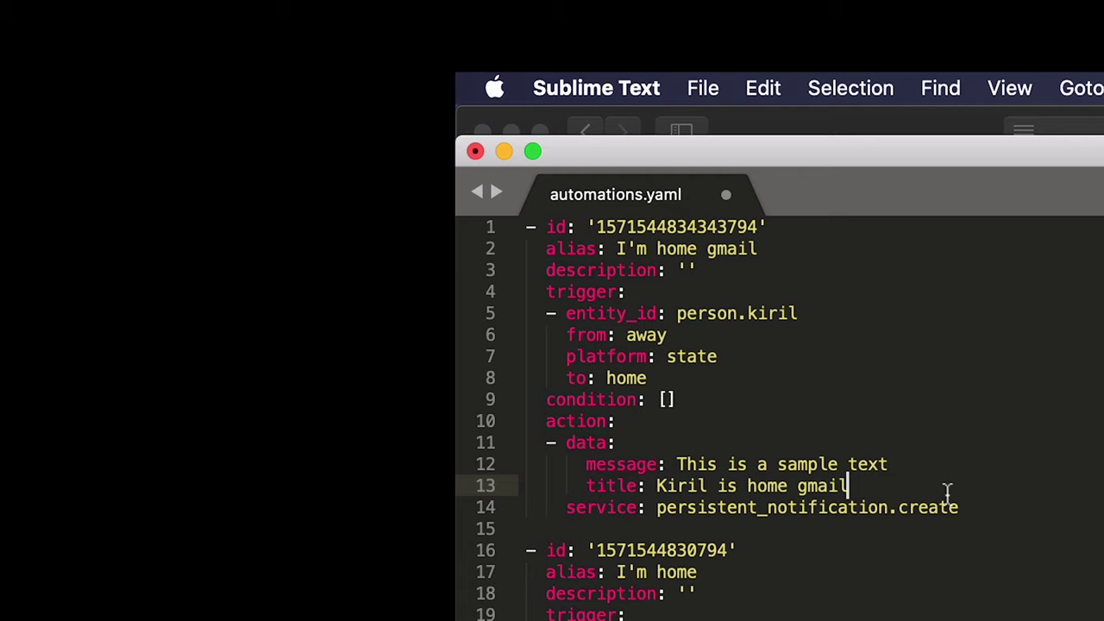
# Replace the persistent_notification.create service with notify.gmail.
pyautogui.moveTo(992, 509); pyautogui.dragTo(658, 508)
pyautogui.write('n')
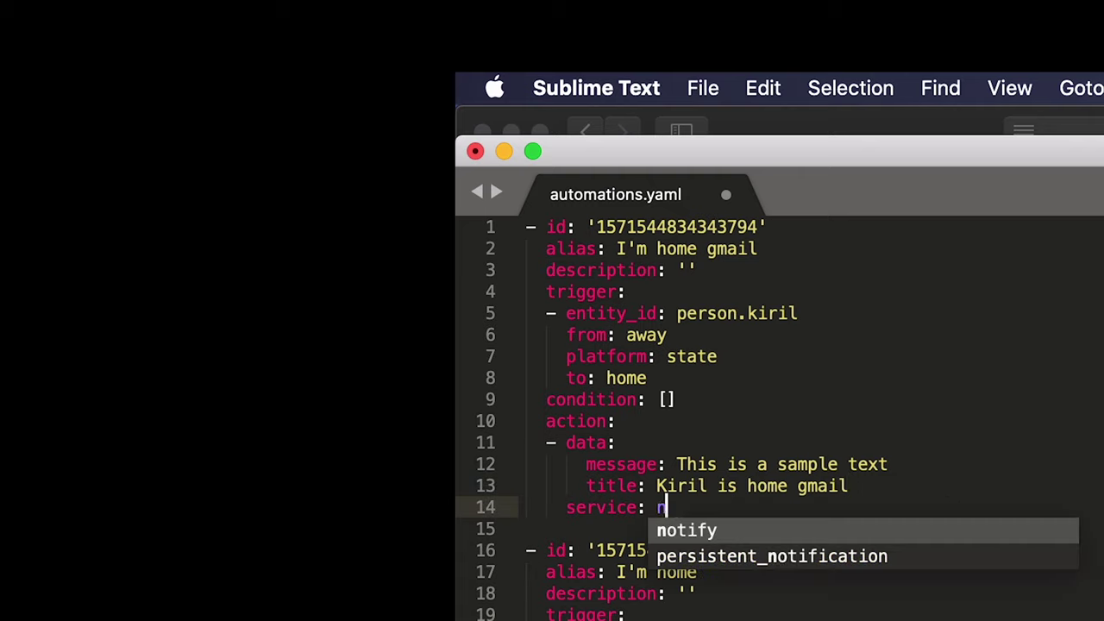
pyautogui.write('otifi')
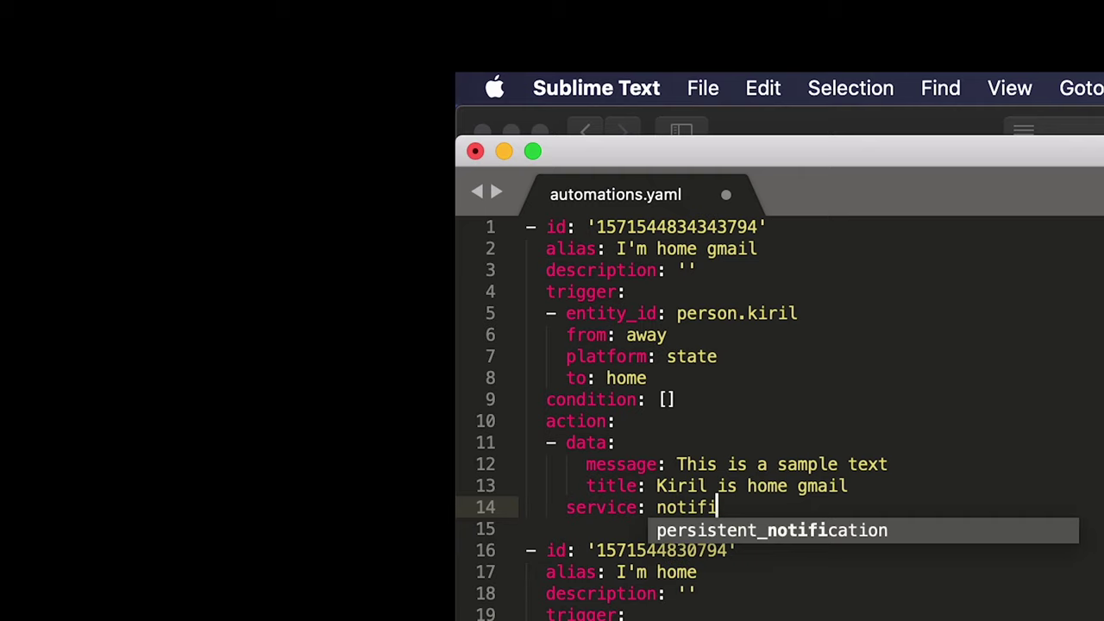
pyautogui.write('cation.g')
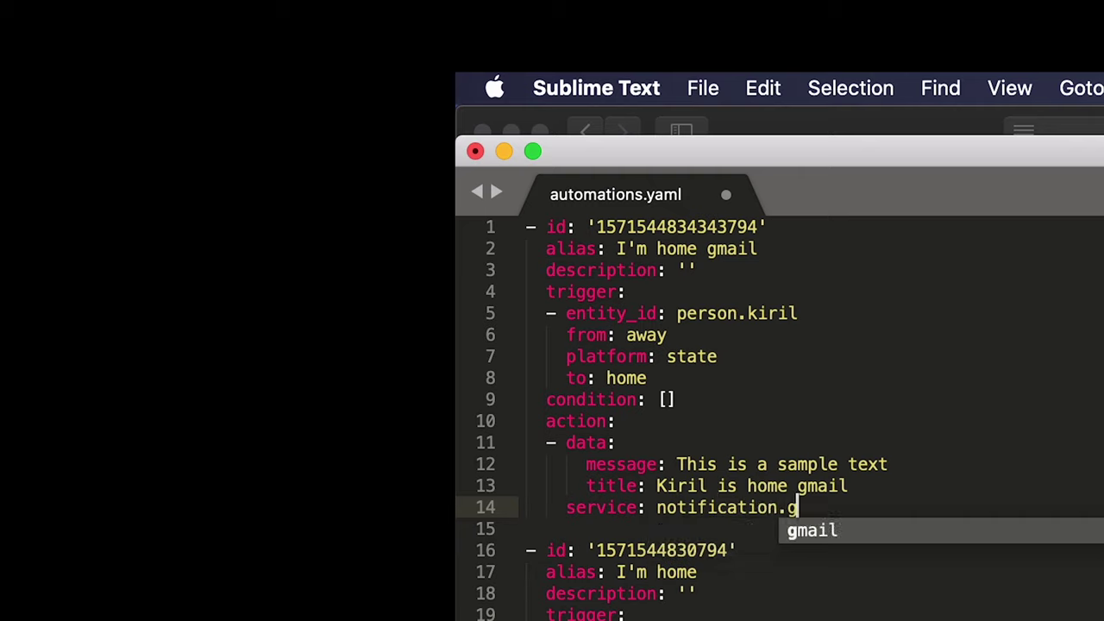
pyautogui.press('BackSpace')
pyautogui.press('BackSpace')
pyautogui.press('BackSpace')
pyautogui.press('BackSpace')
pyautogui.press('BackSpace')
pyautogui.press('BackSpace')
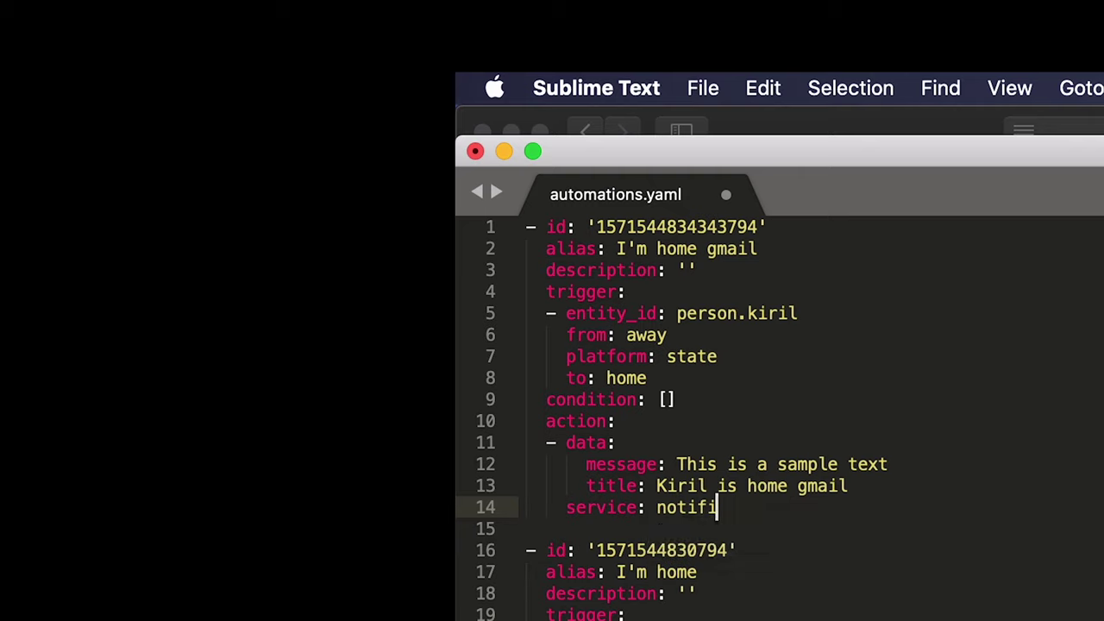
pyautogui.write('y.g')
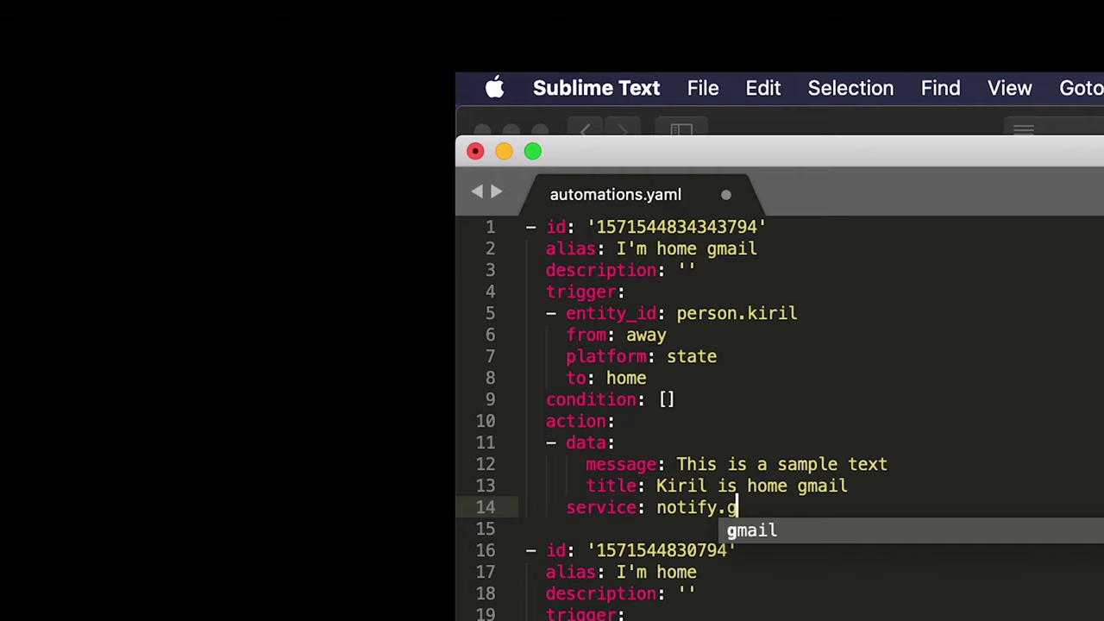
pyautogui.write('mail')
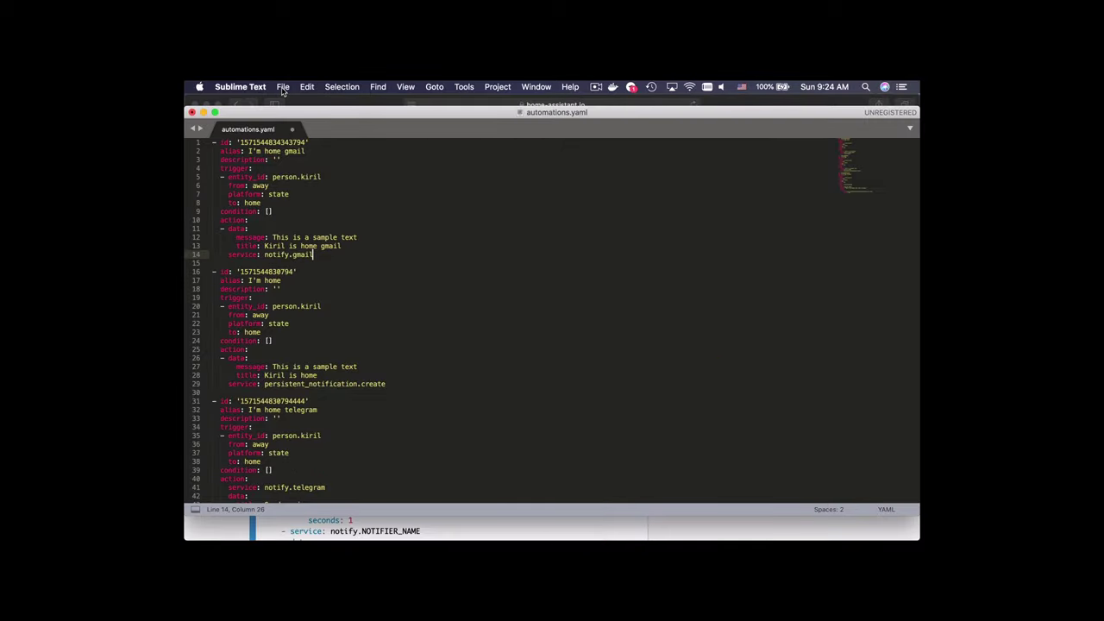
# Save automations.yaml and close the Sublime Text window.
pyautogui.click(282, 87)
pyautogui.click(291, 155)
pyautogui.click(191, 113)
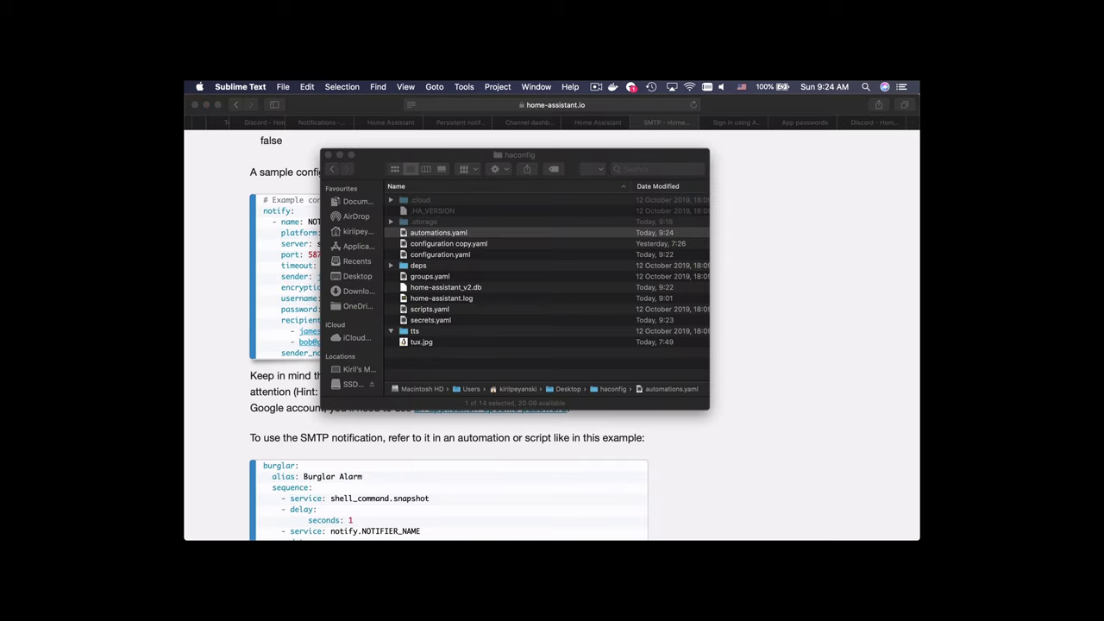
# Restart the server from Configuration > Server Control and return to the Overview dashboard.
pyautogui.click(802, 308)
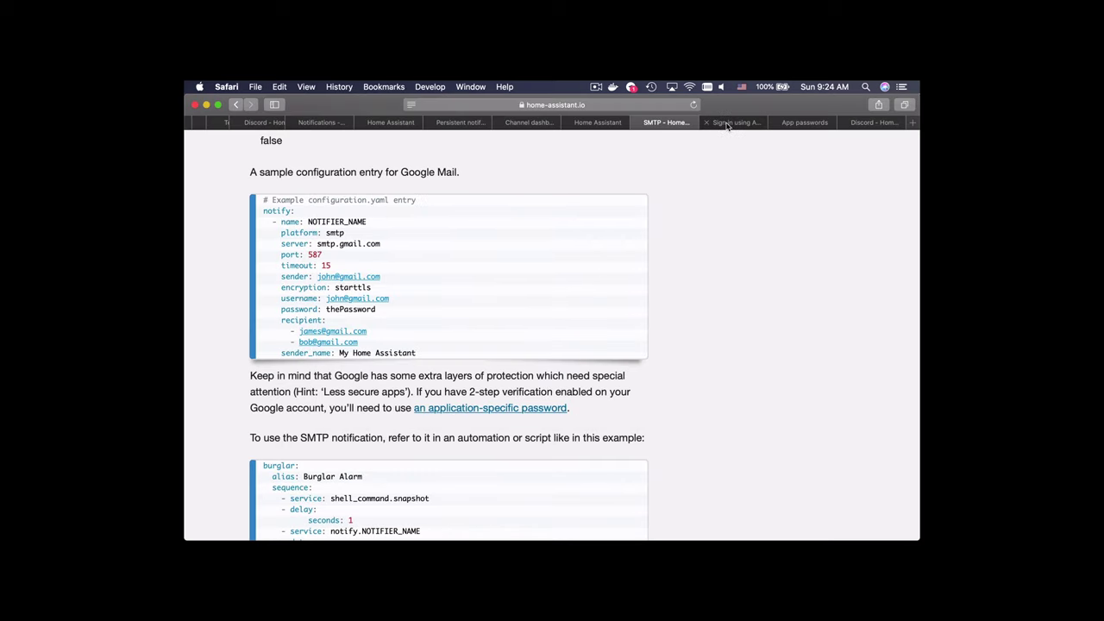
pyautogui.click(603, 122)
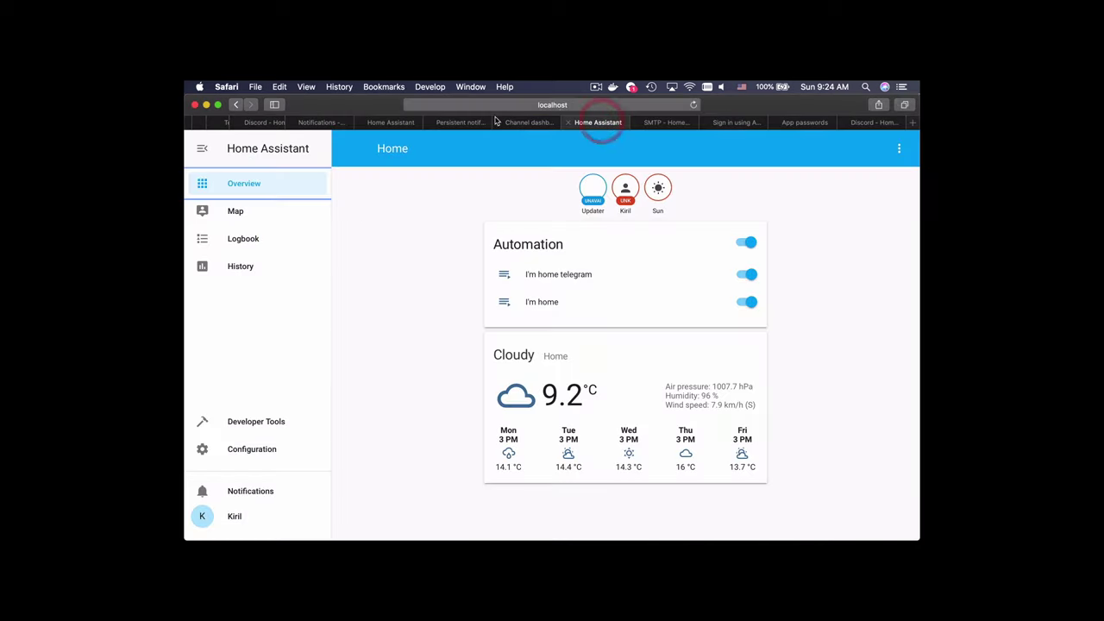
pyautogui.click(259, 453)
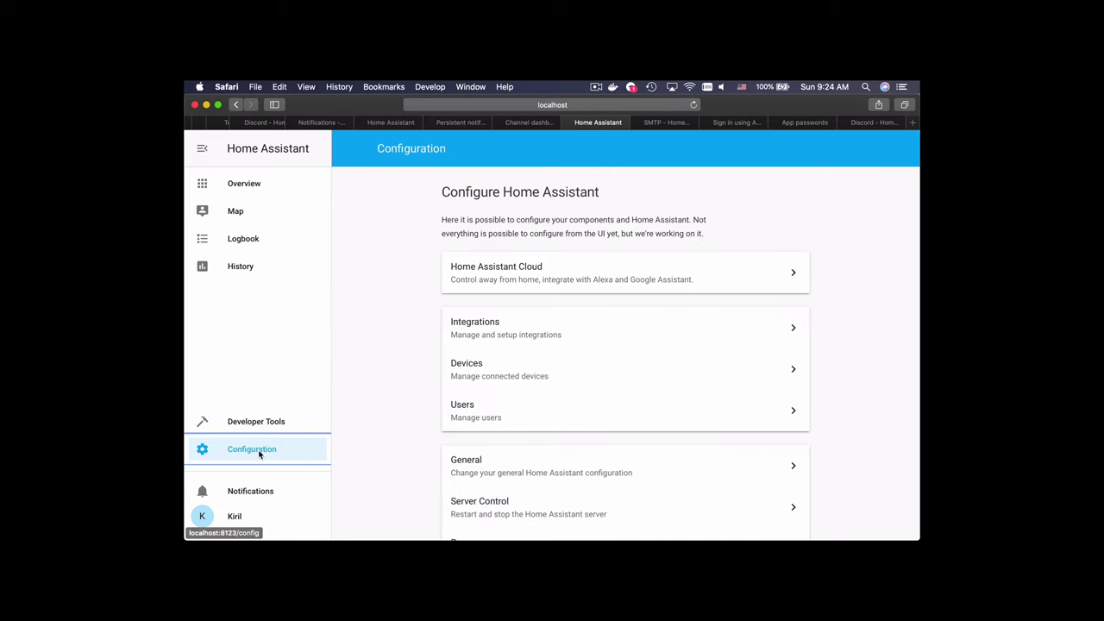
pyautogui.click(490, 509)
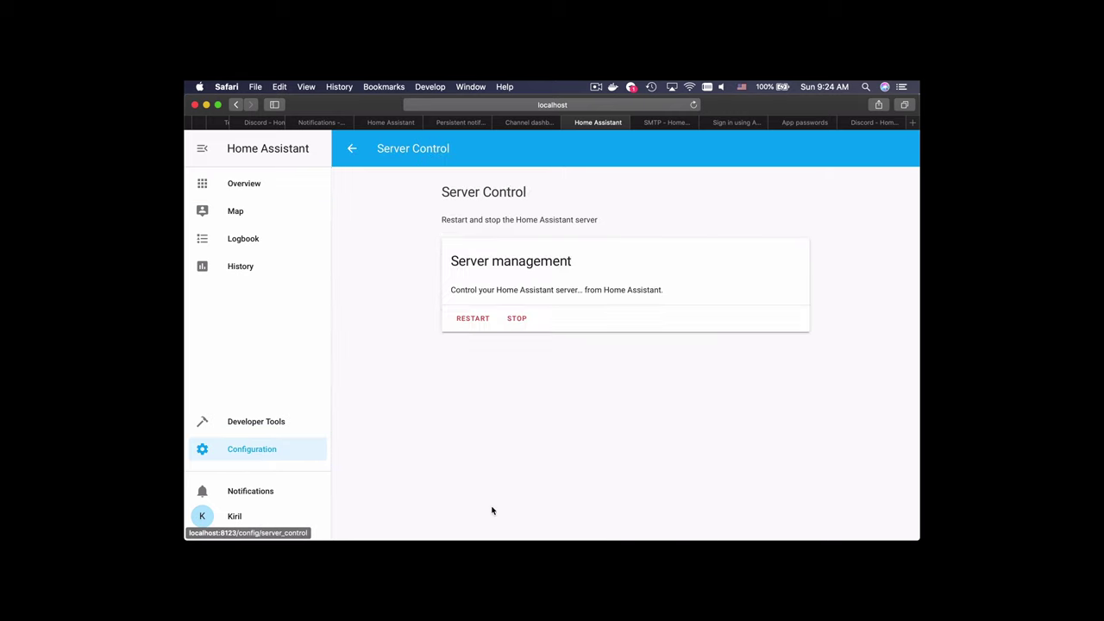
pyautogui.click(485, 327)
pyautogui.click(663, 340)
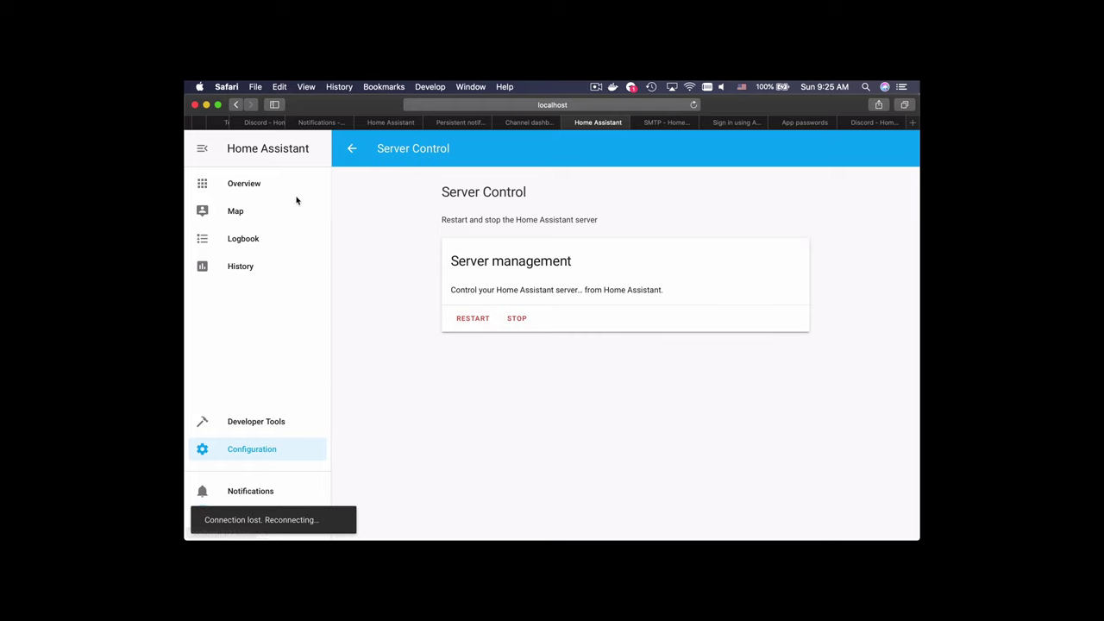
pyautogui.click(253, 187)
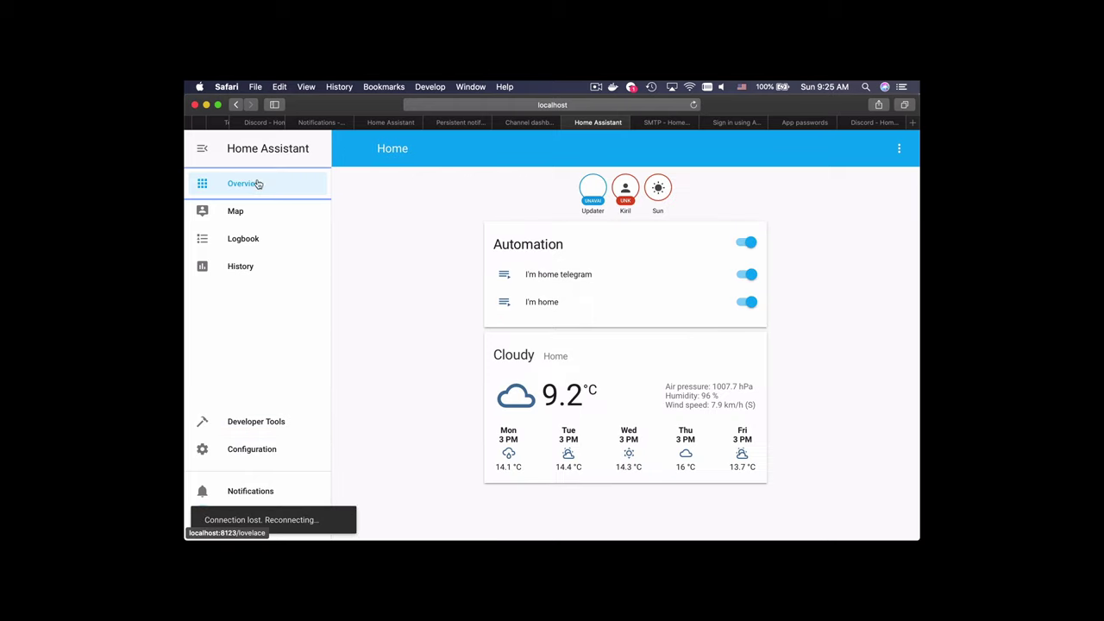
# Refresh the overview, then select the person entity in Developer Tools States.
pyautogui.click(695, 105)
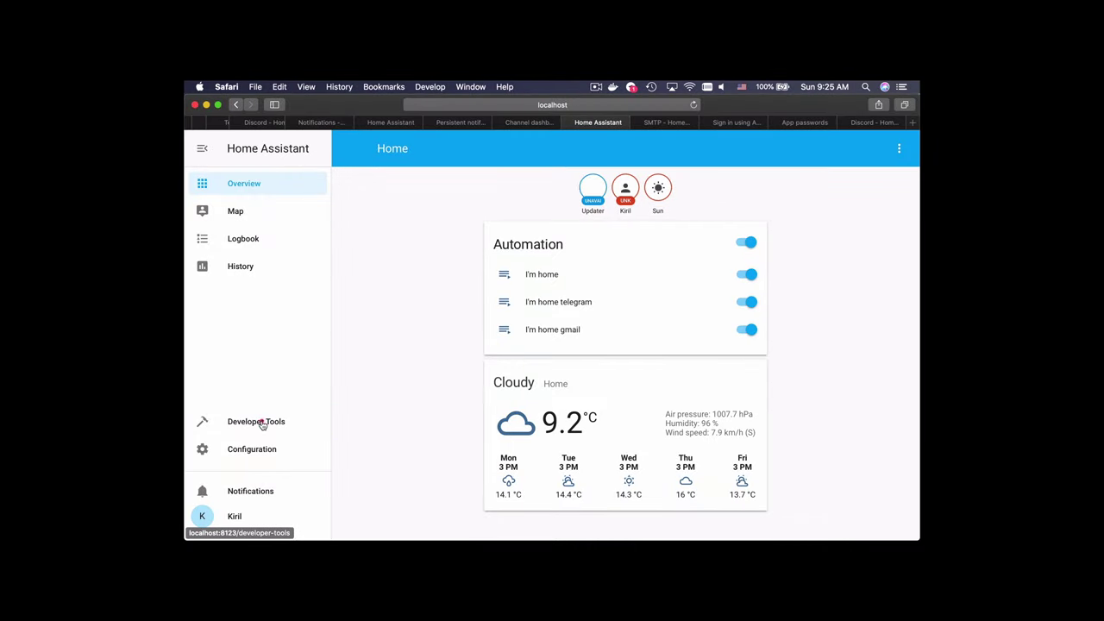
pyautogui.click(262, 423)
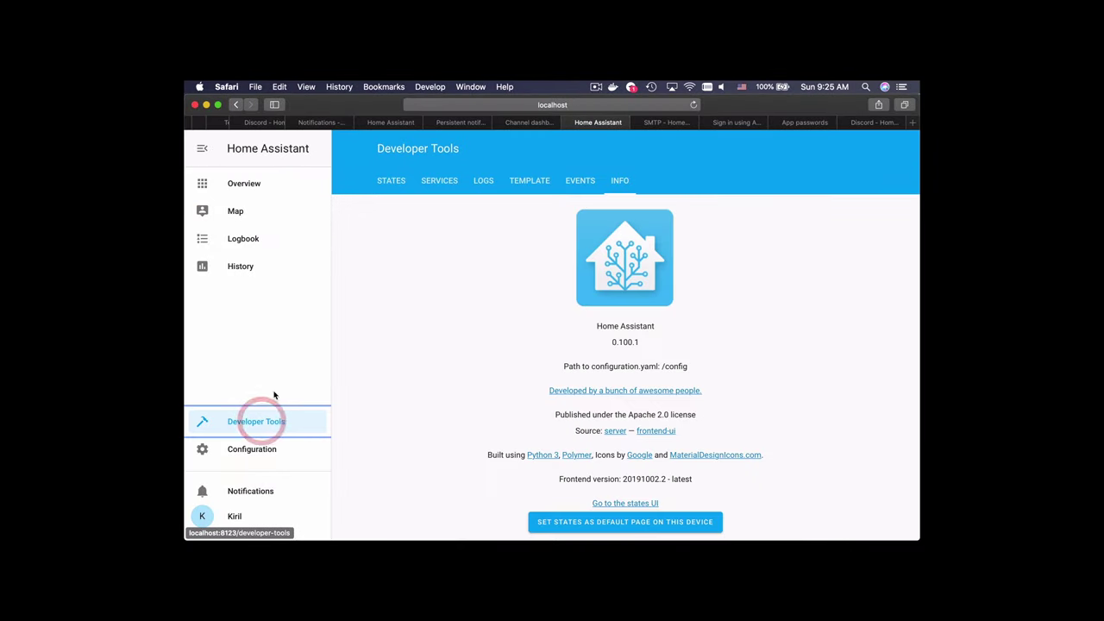
pyautogui.click(393, 179)
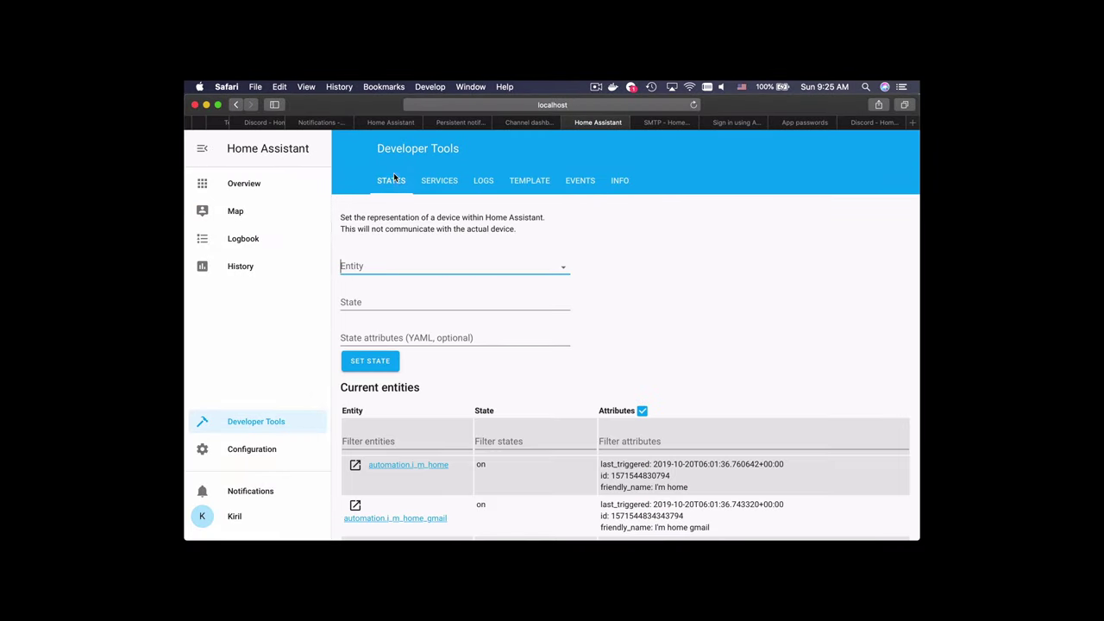
pyautogui.click(418, 269)
pyautogui.write('k')
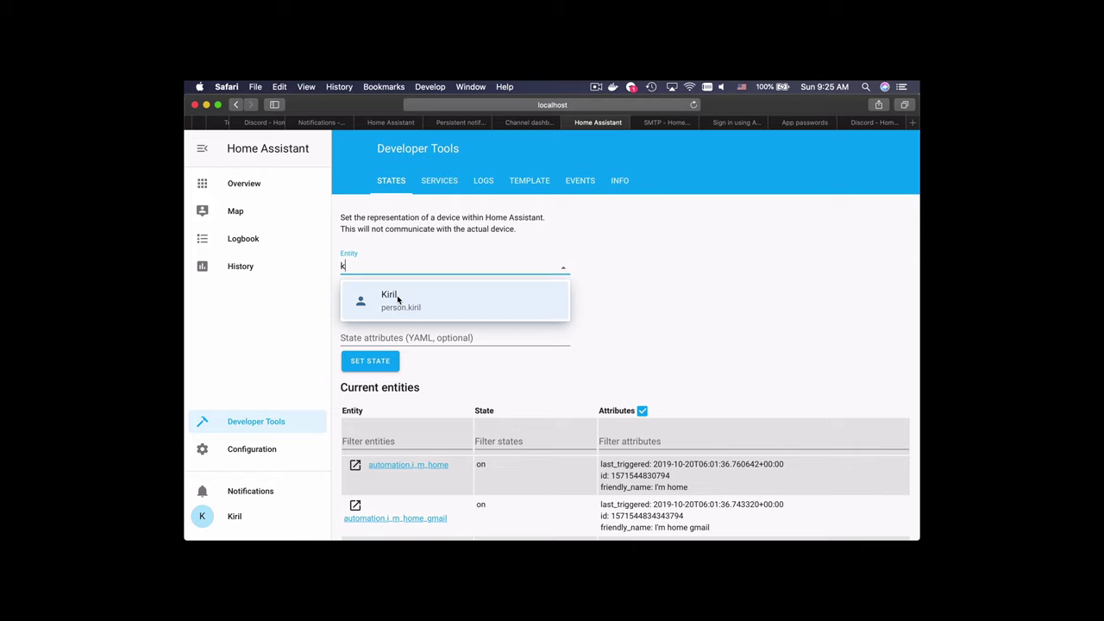
pyautogui.click(392, 300)
# Set the person's state to away, then to home, to fire the automations.
pyautogui.click(395, 303)
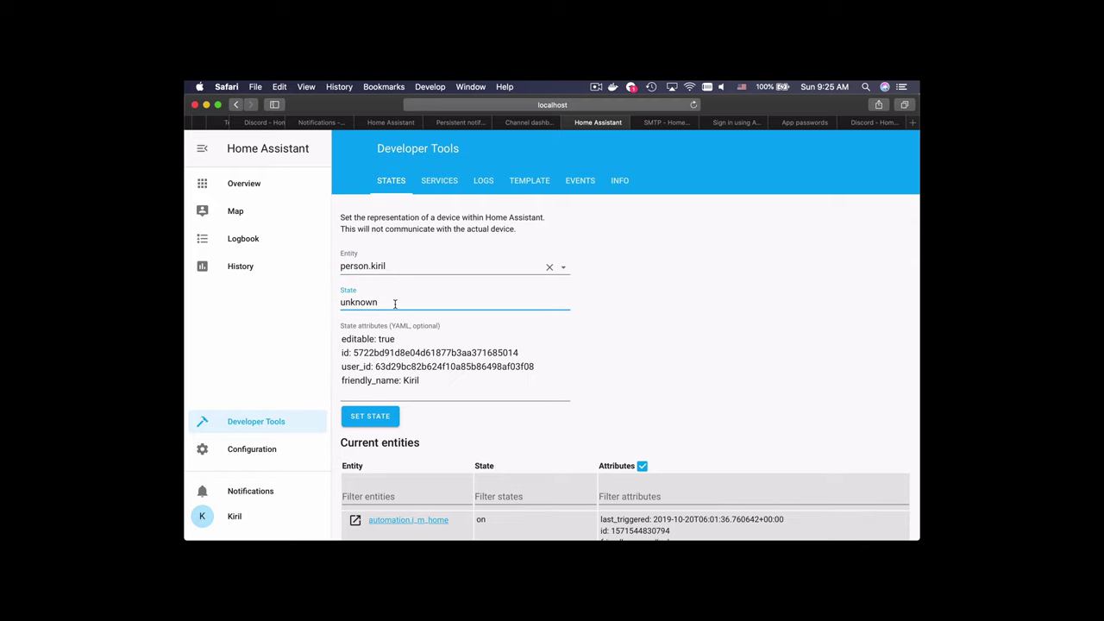
pyautogui.doubleClick(362, 301)
pyautogui.write('away')
pyautogui.click(376, 418)
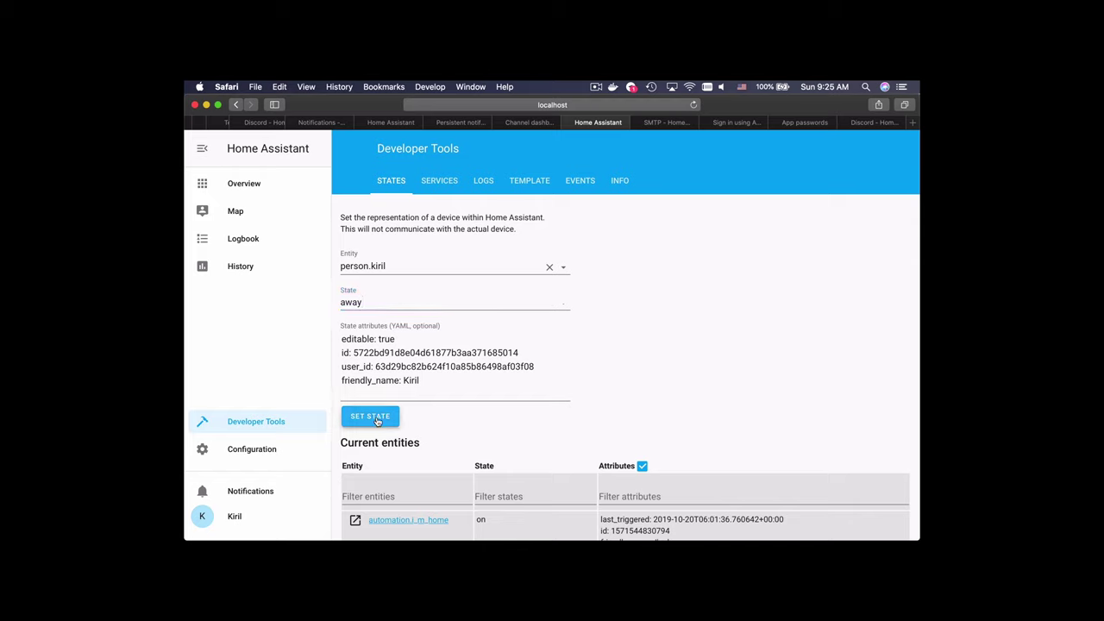
pyautogui.doubleClick(352, 300)
pyautogui.write('home')
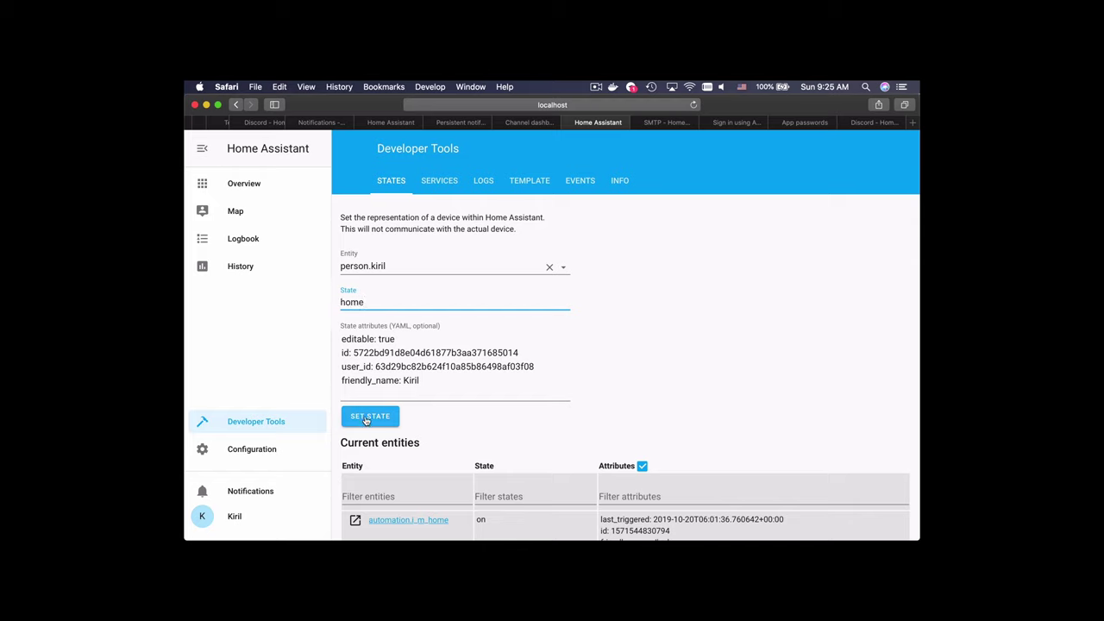
pyautogui.click(369, 418)
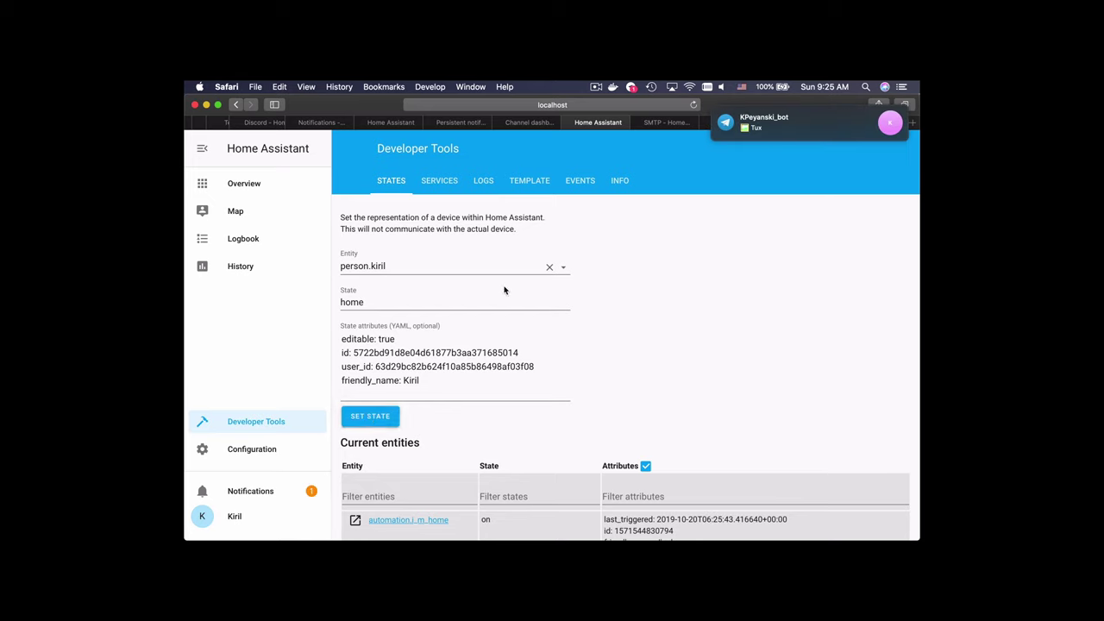
# In Mail, open the newest 'is home gmail' email reading 'This is a sample text'.
pyautogui.click(731, 299)
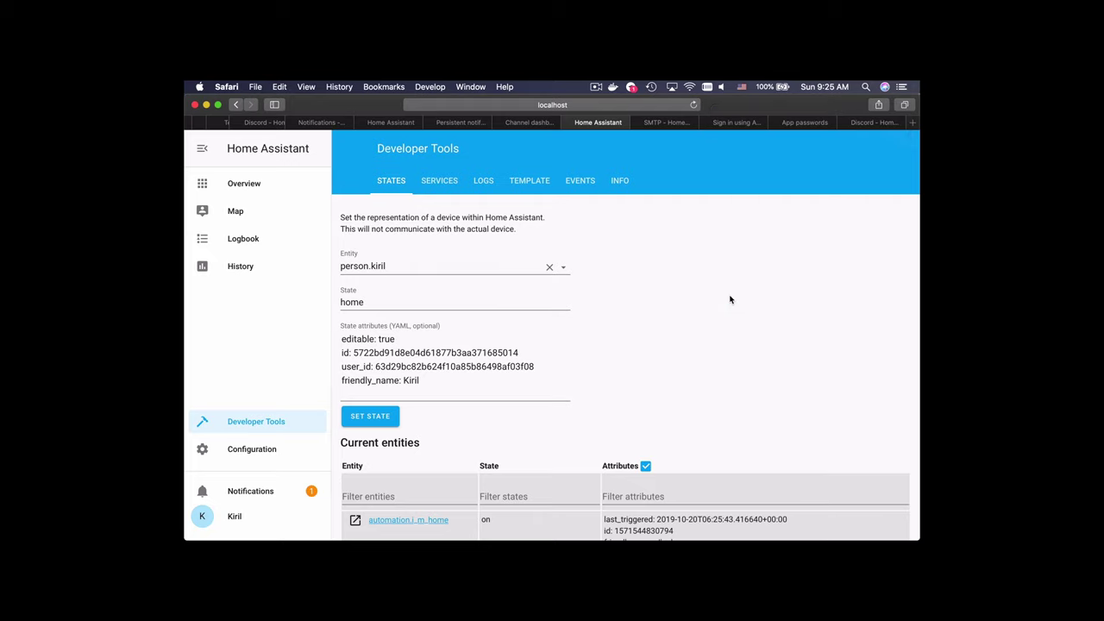
pyautogui.moveTo(326, 513)
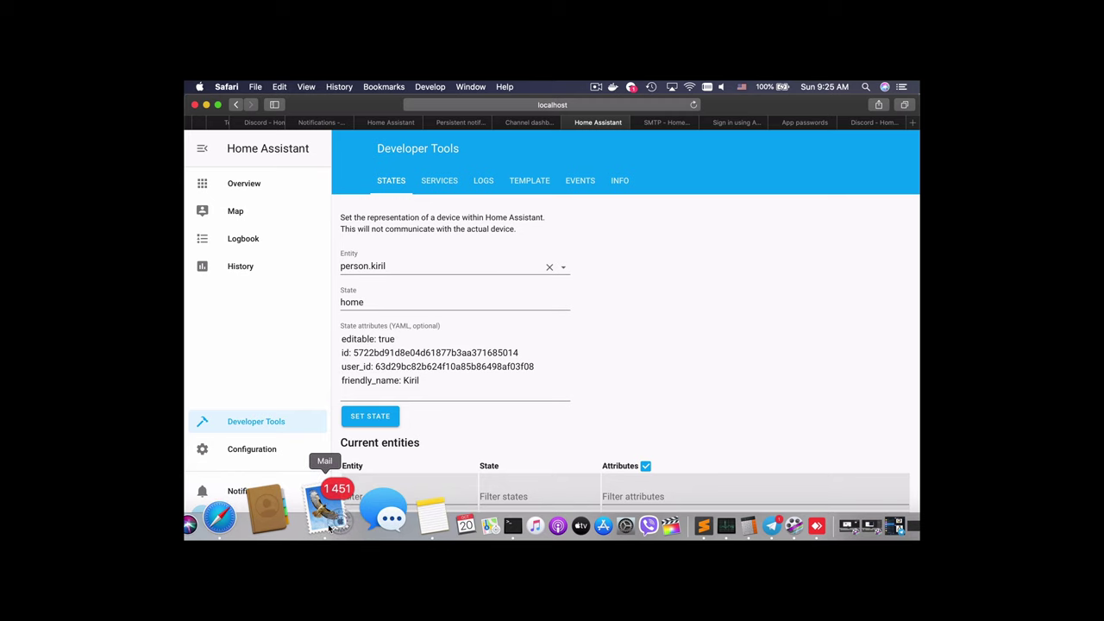
pyautogui.click(329, 529)
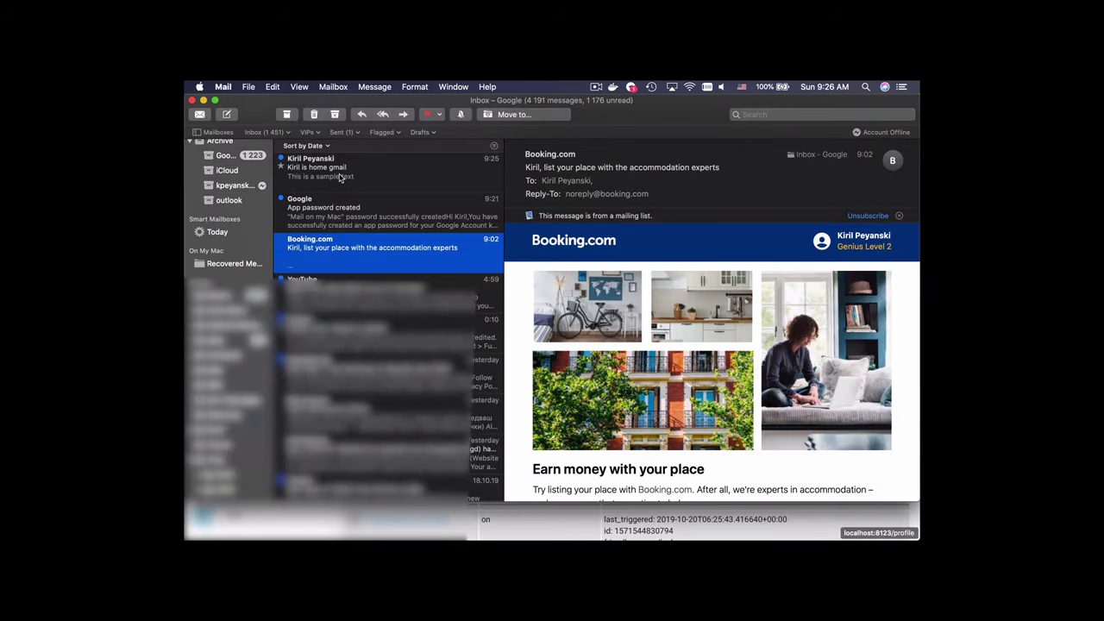
pyautogui.click(341, 176)
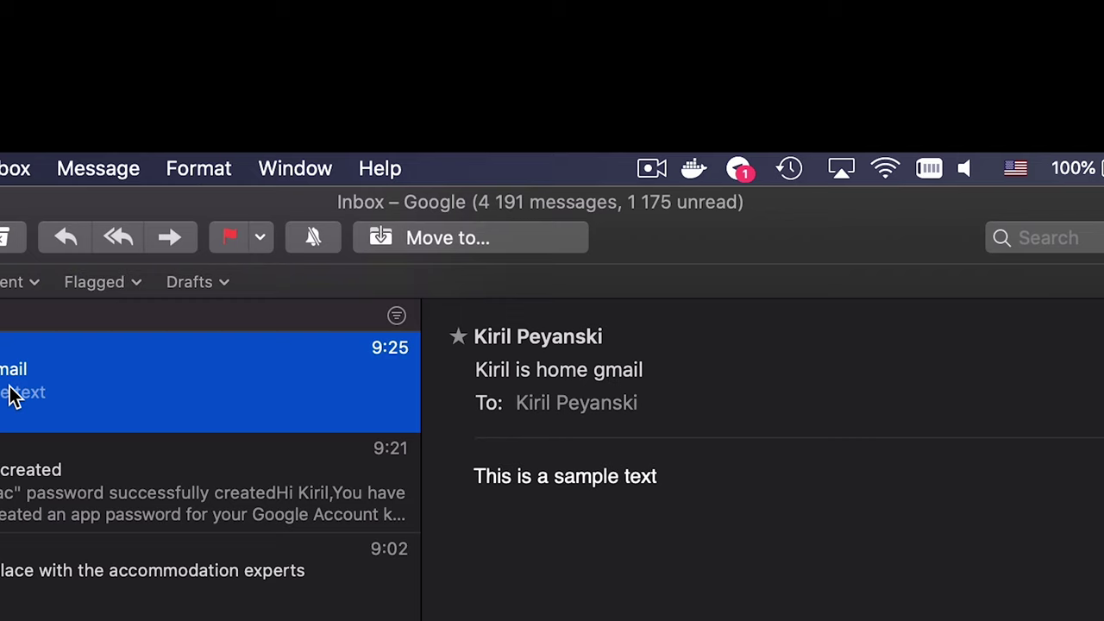